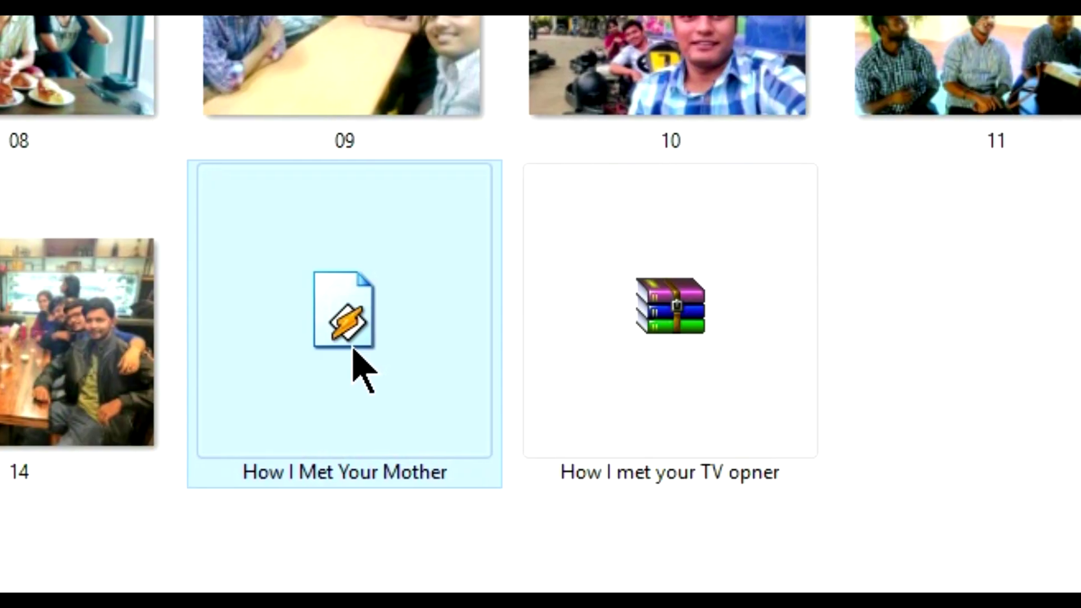
# Examine the HIMYM Tutorial folder's contents: the numbered pictures, the theme audio, the project archive and the extracted project folder.
pyautogui.click(680, 371)
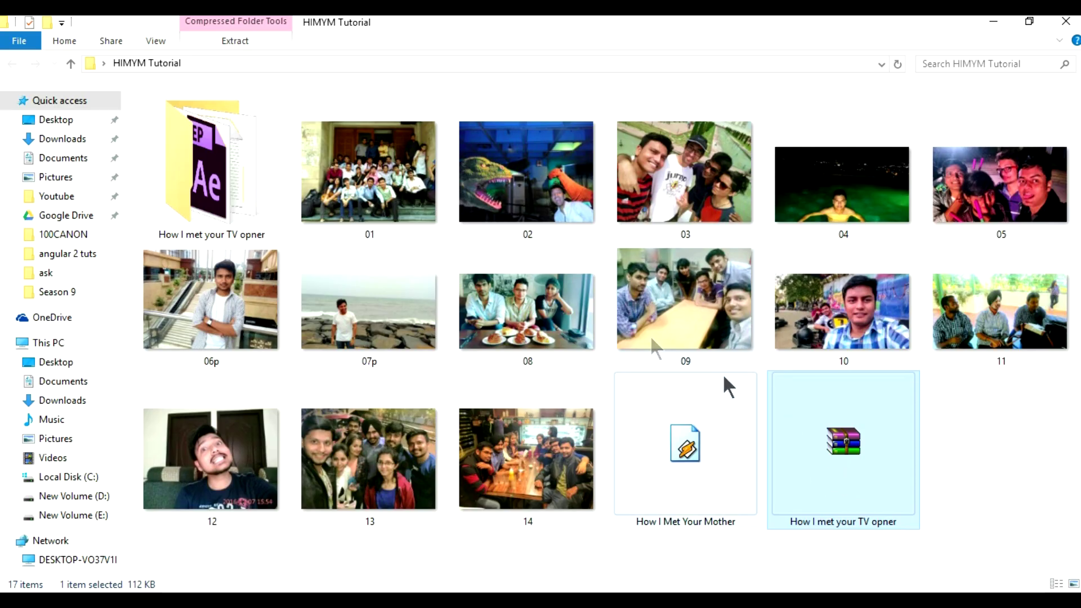
pyautogui.click(580, 292)
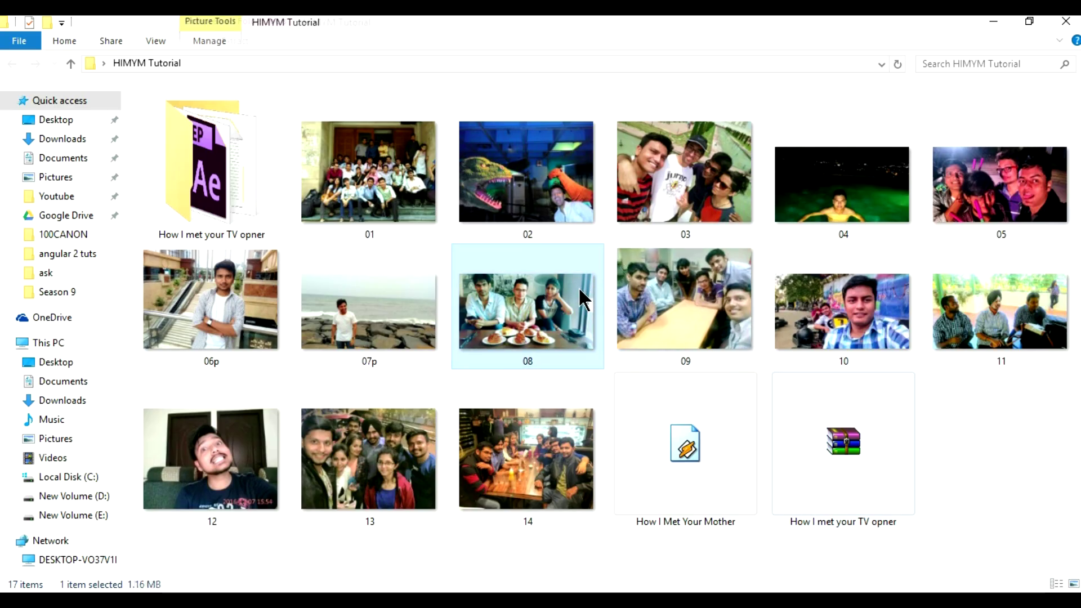
pyautogui.click(356, 217)
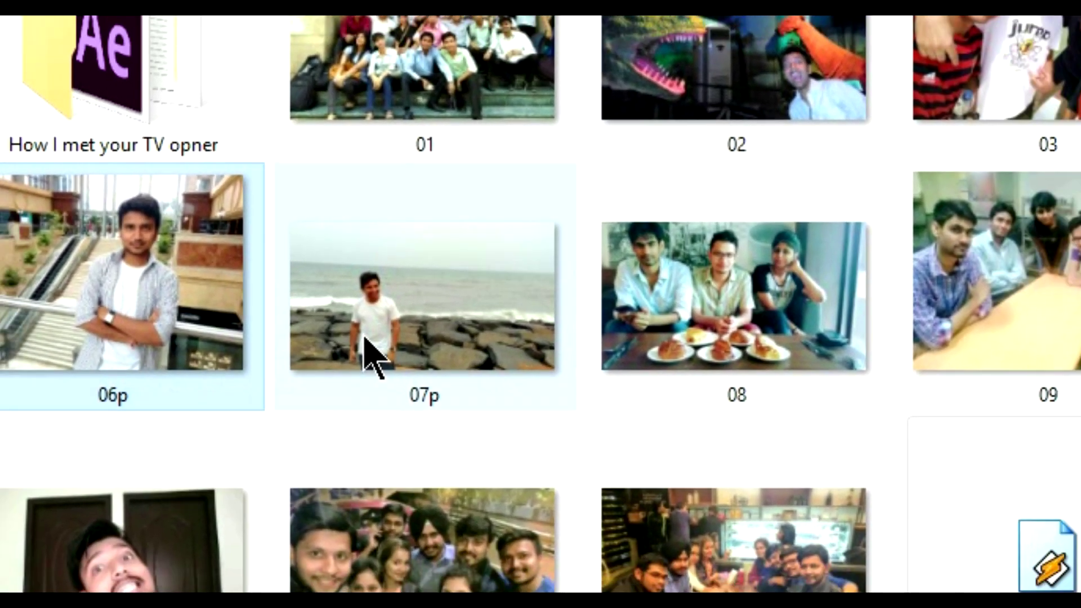
pyautogui.click(365, 338)
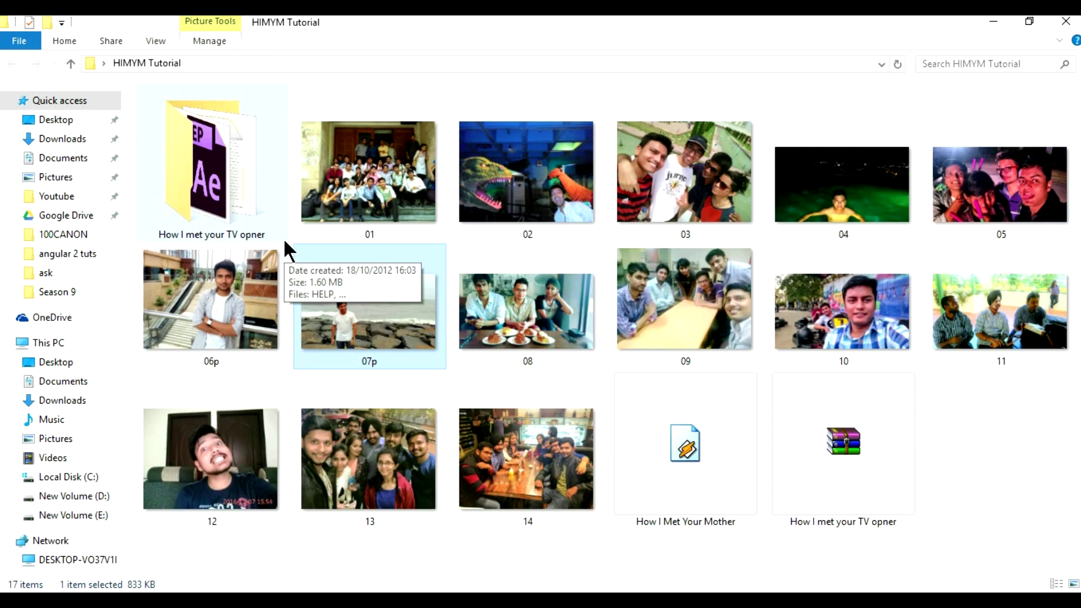
pyautogui.click(394, 214)
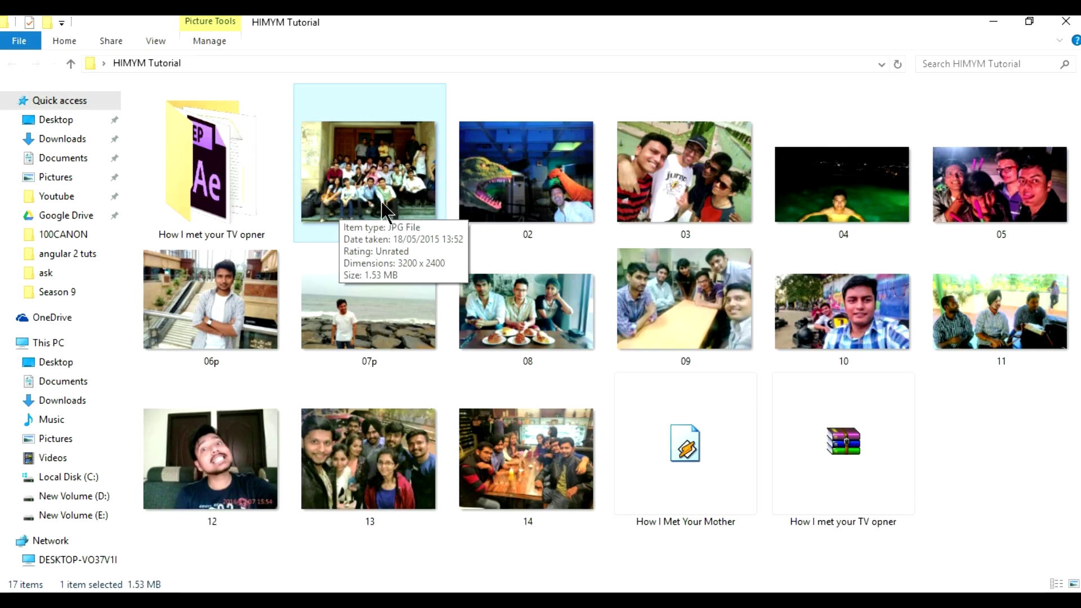
pyautogui.click(200, 186)
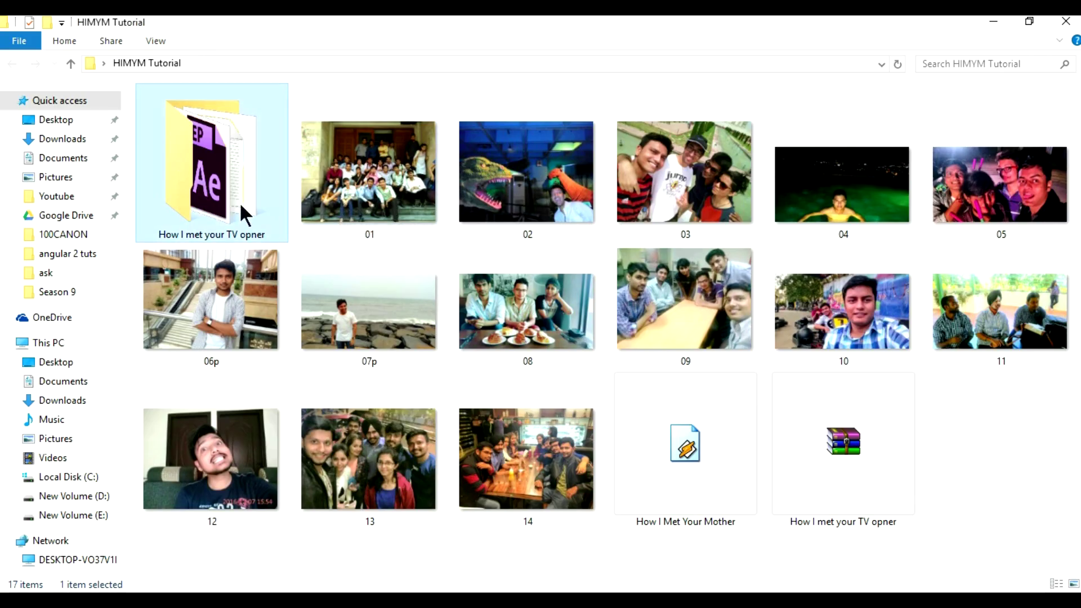
pyautogui.click(854, 450)
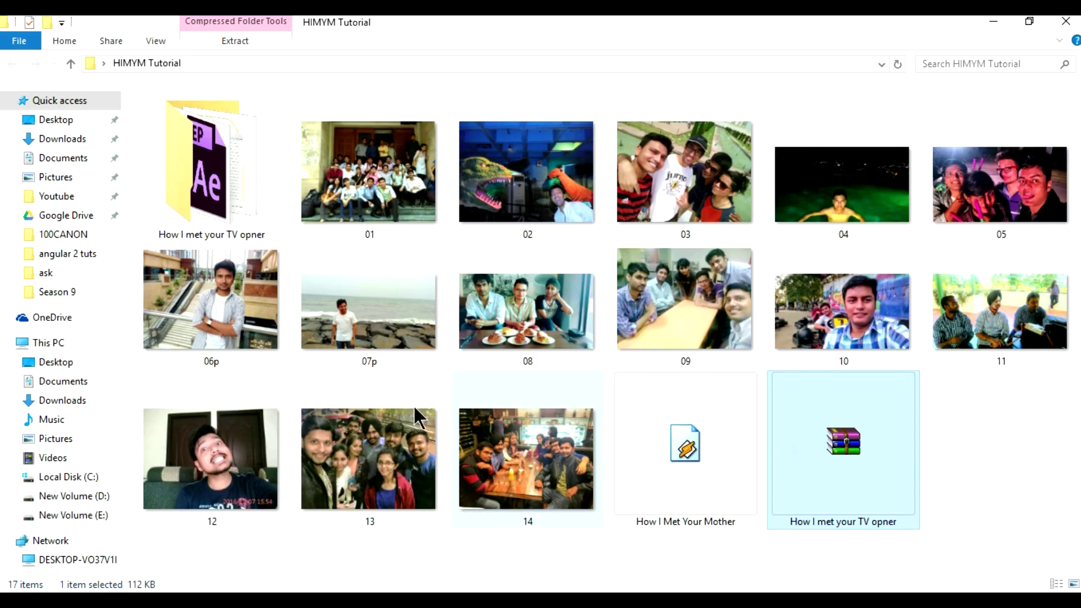
# Open the "How I met your TV opner" After Effects project from its extracted folder and accept the version conversion.
pyautogui.doubleClick(201, 177)
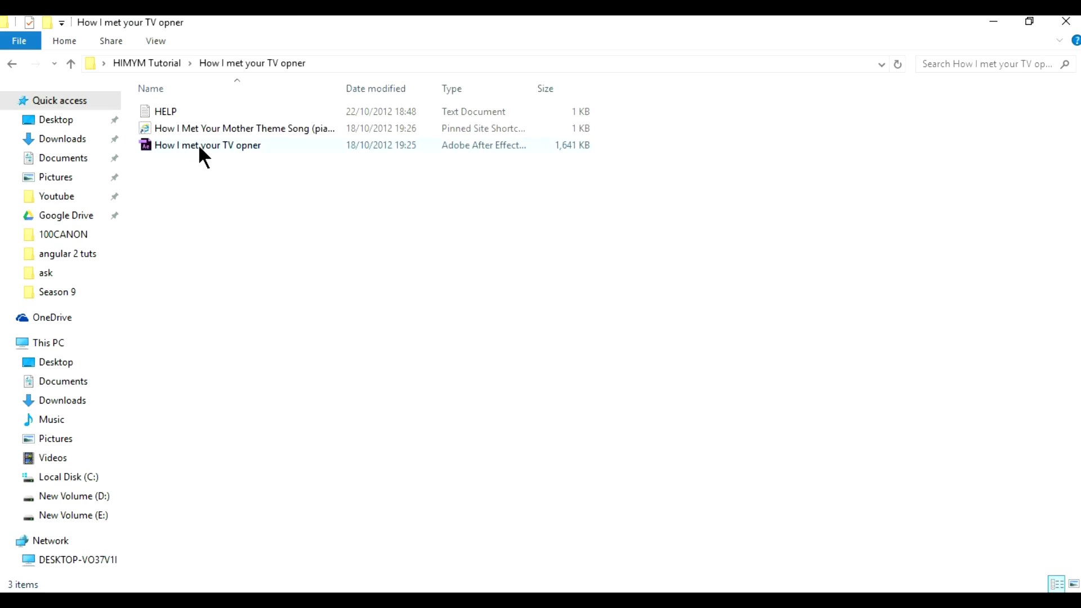
pyautogui.click(217, 148)
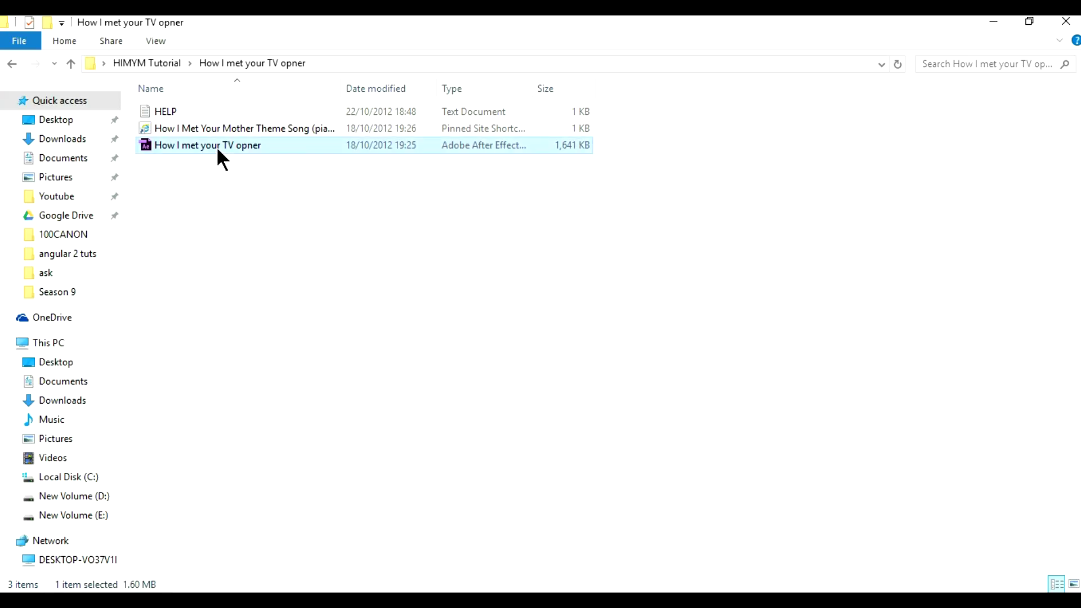
pyautogui.doubleClick(218, 145)
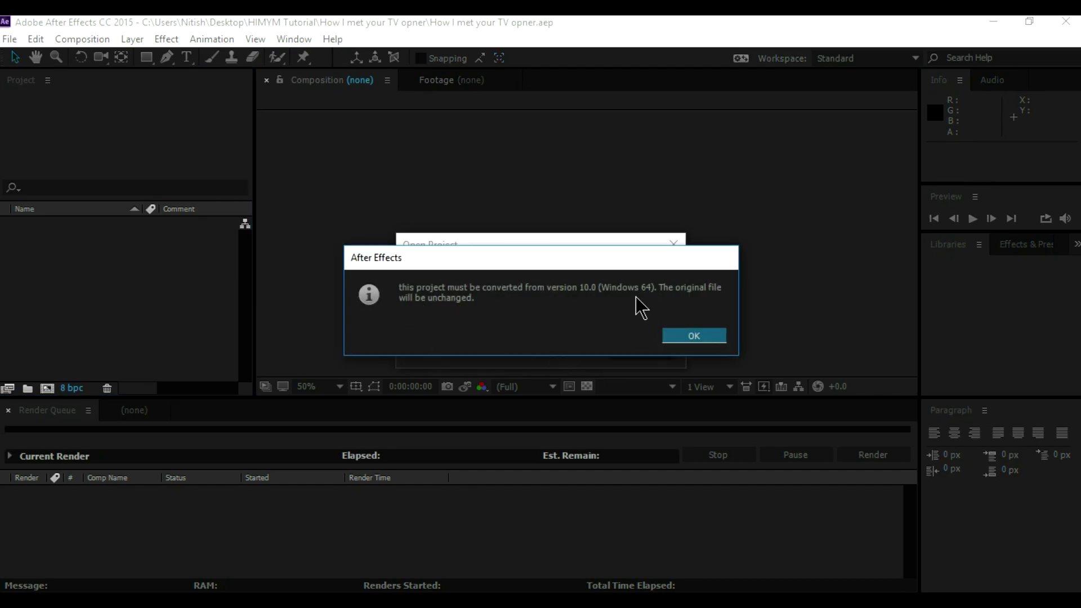
pyautogui.click(694, 336)
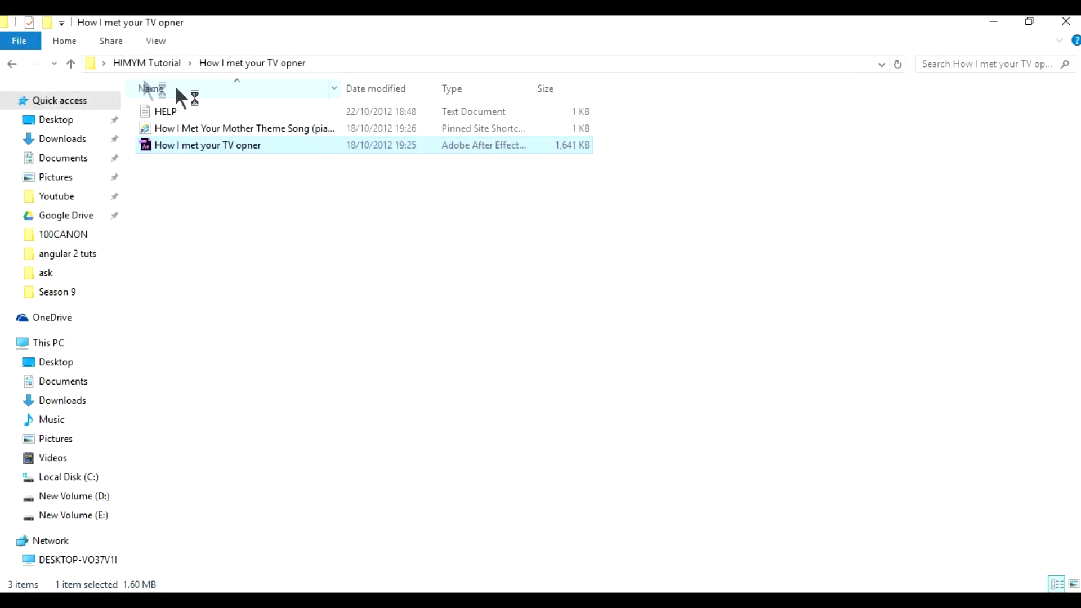
# Select pictures 01 through 14 in the HIMYM Tutorial folder and import them into the After Effects project.
pyautogui.click(144, 63)
pyautogui.click(350, 160)
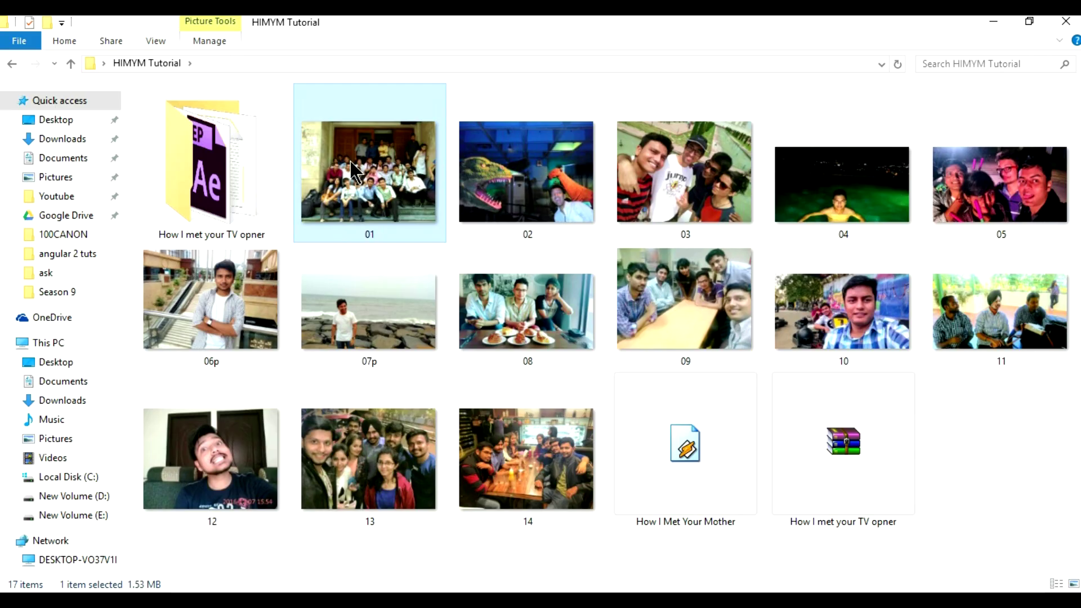
pyautogui.hotkey('shift', 'Down')
pyautogui.hotkey('shift', 'Down')
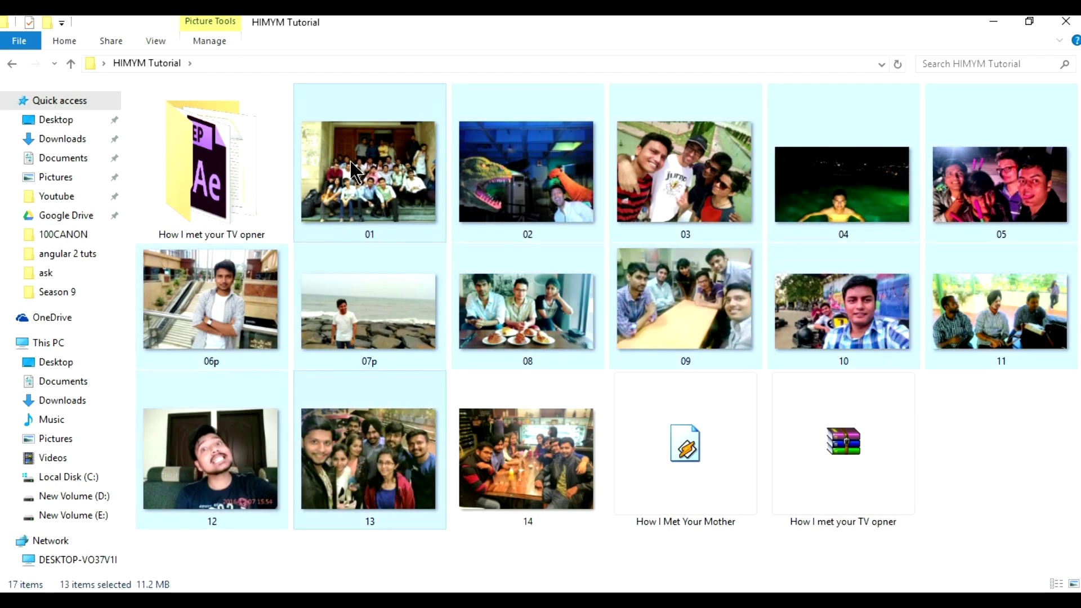
pyautogui.hotkey('shift', 'Right')
pyautogui.hotkey('shift', 'Right')
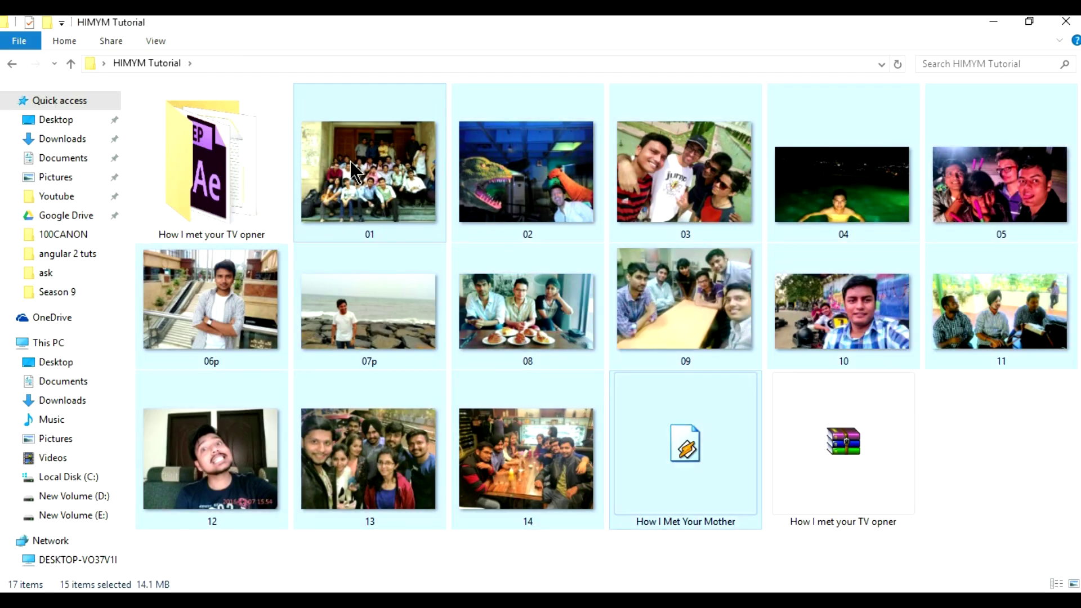
pyautogui.hotkey('shift', 'Left')
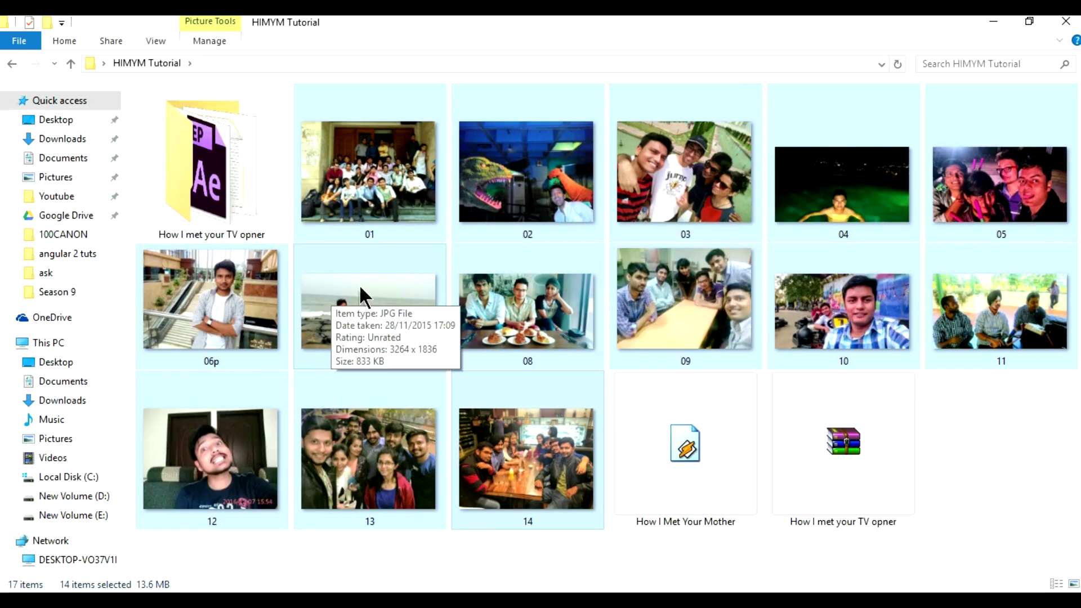
pyautogui.moveTo(381, 337); pyautogui.dragTo(108, 153)
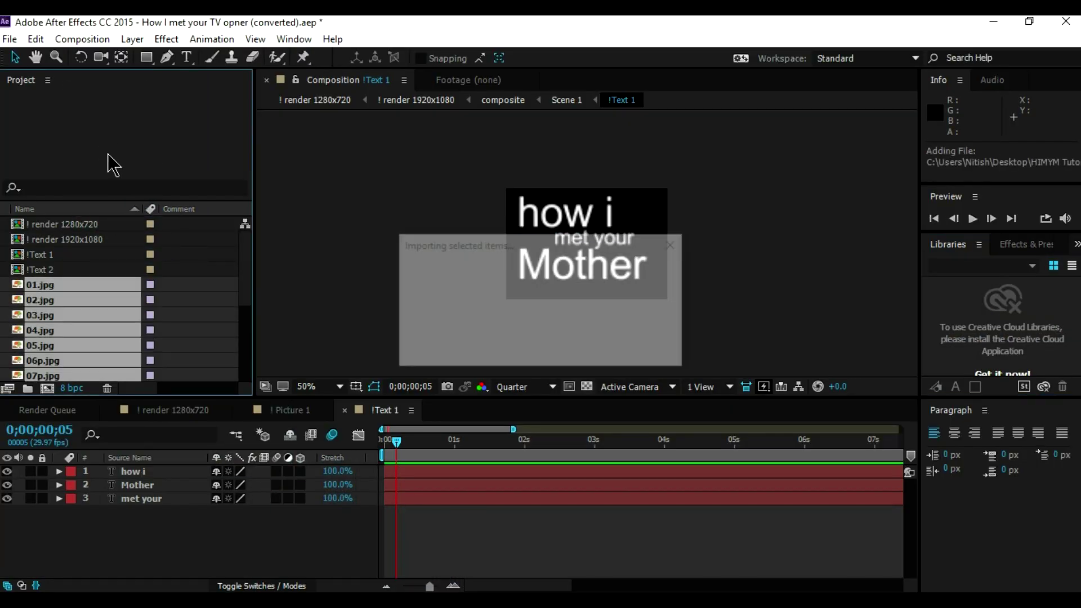
# Import the "How I Met Your Mother" audio file from the HIMYM Tutorial folder into the After Effects project.
pyautogui.click(994, 21)
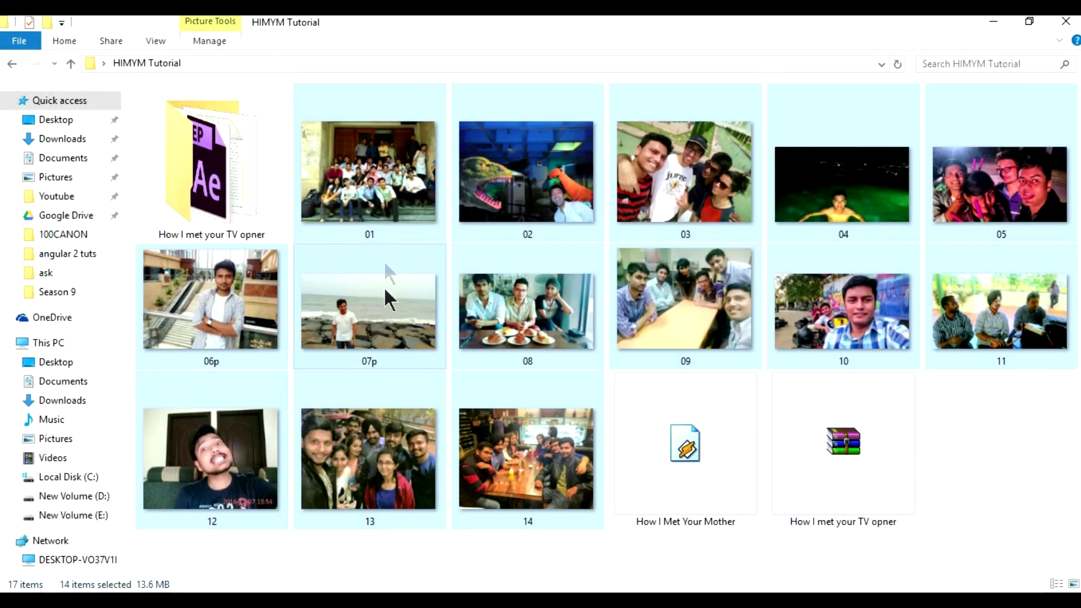
pyautogui.click(693, 465)
pyautogui.moveTo(705, 451); pyautogui.dragTo(34, 136)
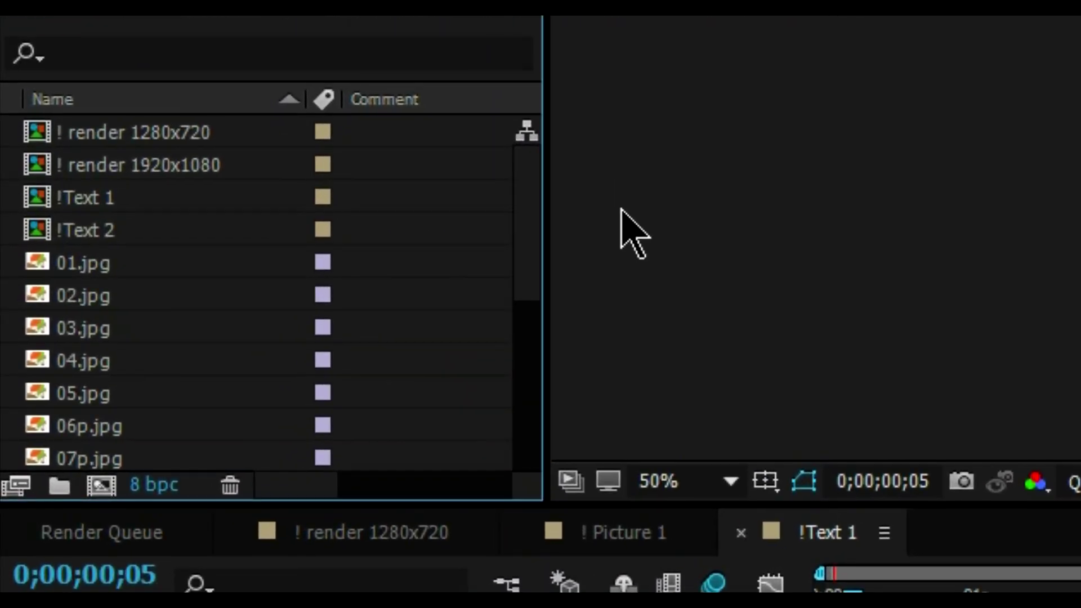
# Look through the imported pictures and audio in the project, and view 01.jpg as footage.
pyautogui.moveTo(535, 276); pyautogui.dragTo(524, 363)
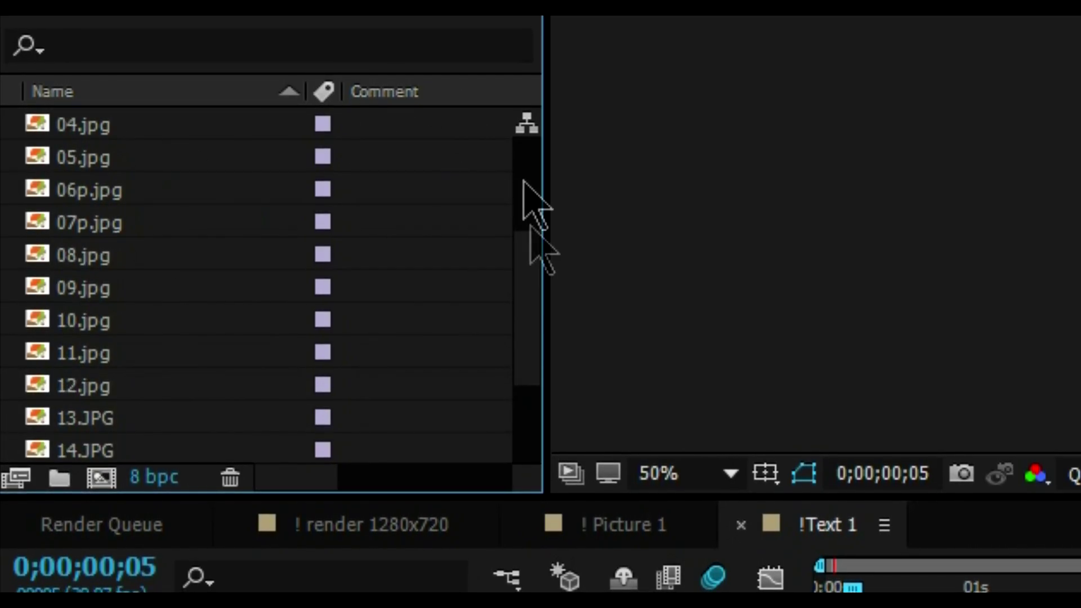
pyautogui.moveTo(526, 270); pyautogui.dragTo(526, 354)
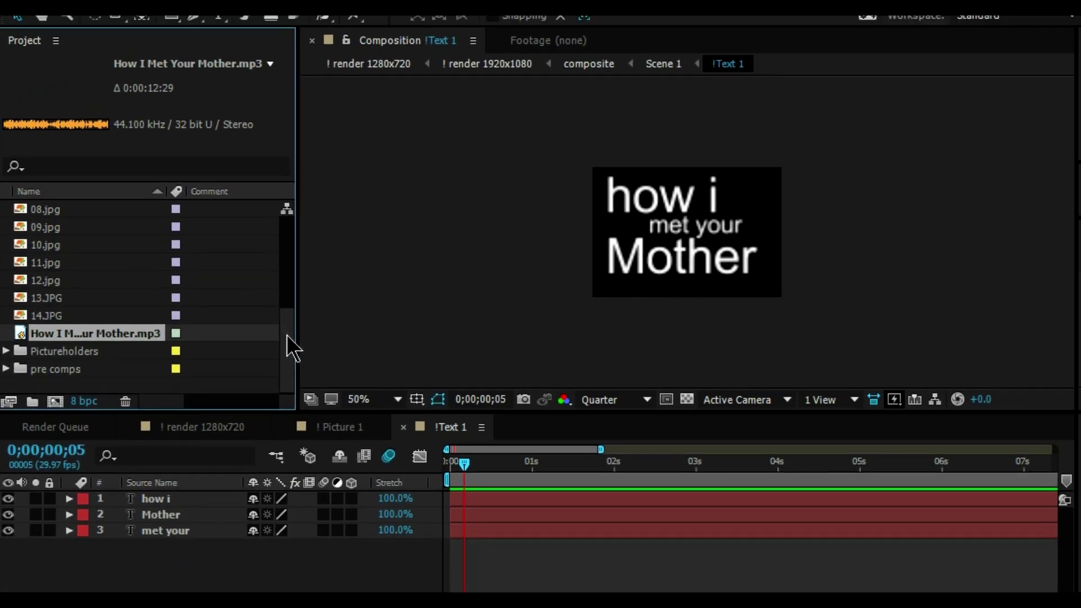
pyautogui.moveTo(286, 334); pyautogui.dragTo(281, 290)
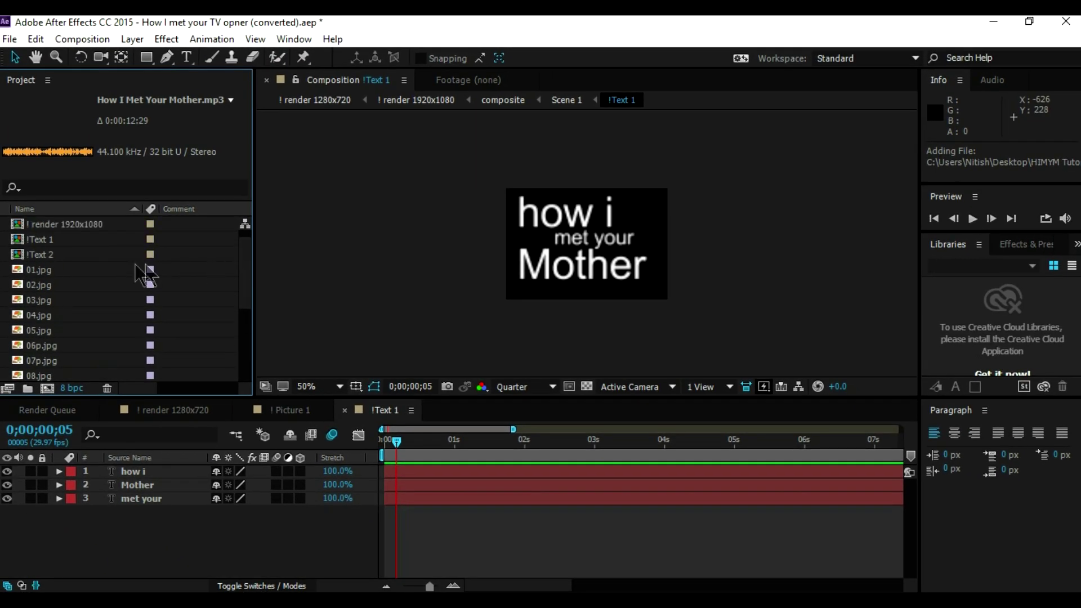
pyautogui.doubleClick(85, 273)
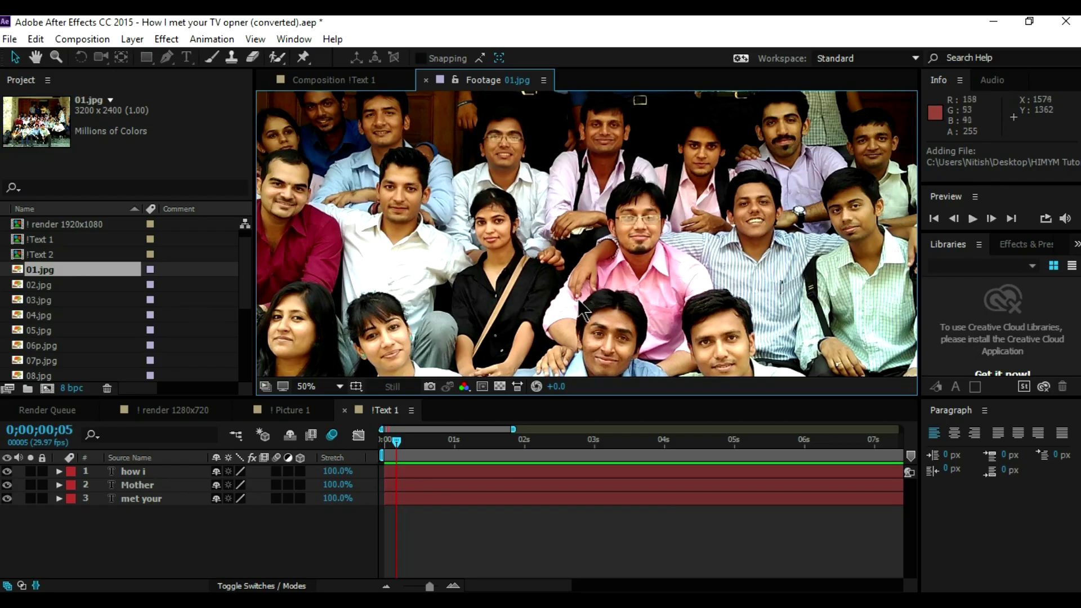
pyautogui.click(248, 269)
pyautogui.scroll(2, 247, 307)
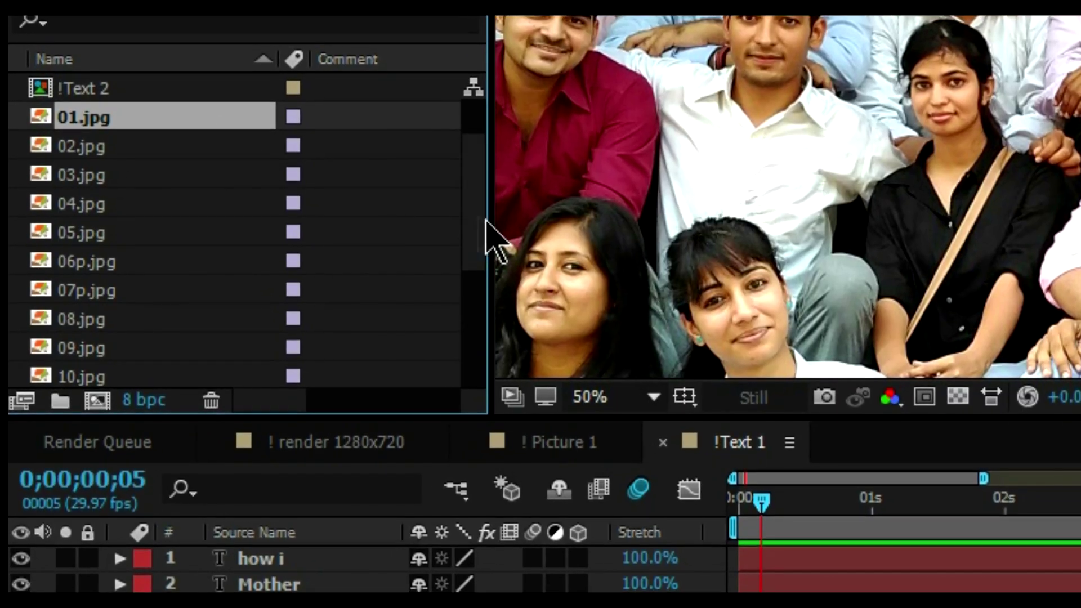
# Add 01.jpg to the "! Picture 1" composition in the Pictureholders folder and shift the image slightly upward in the frame.
pyautogui.scroll(-3, 482, 254)
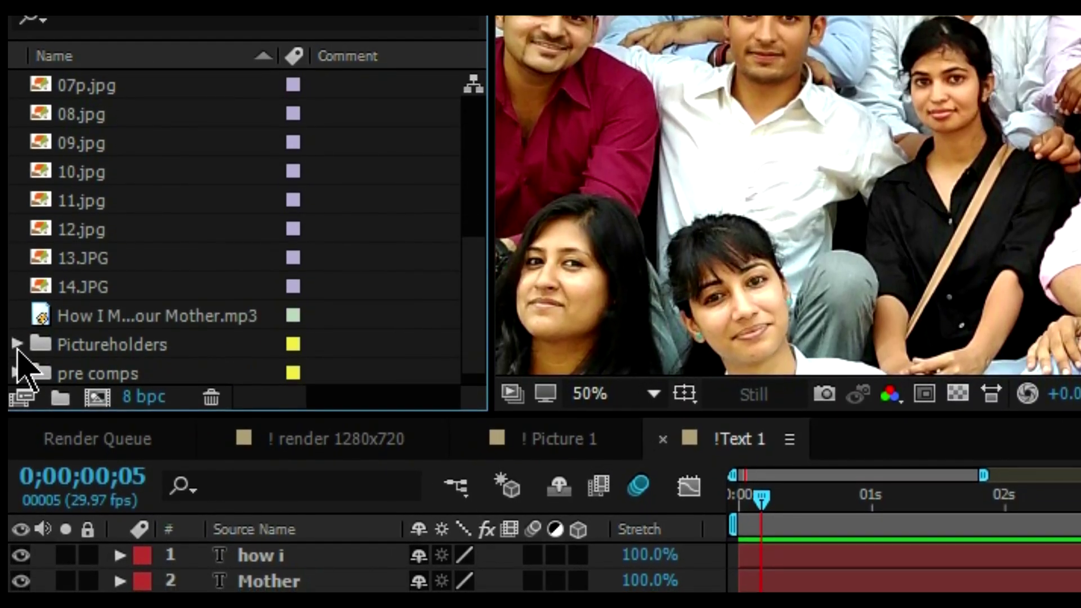
pyautogui.click(17, 345)
pyautogui.scroll(-3, 24, 361)
pyautogui.moveTo(482, 287); pyautogui.dragTo(485, 164)
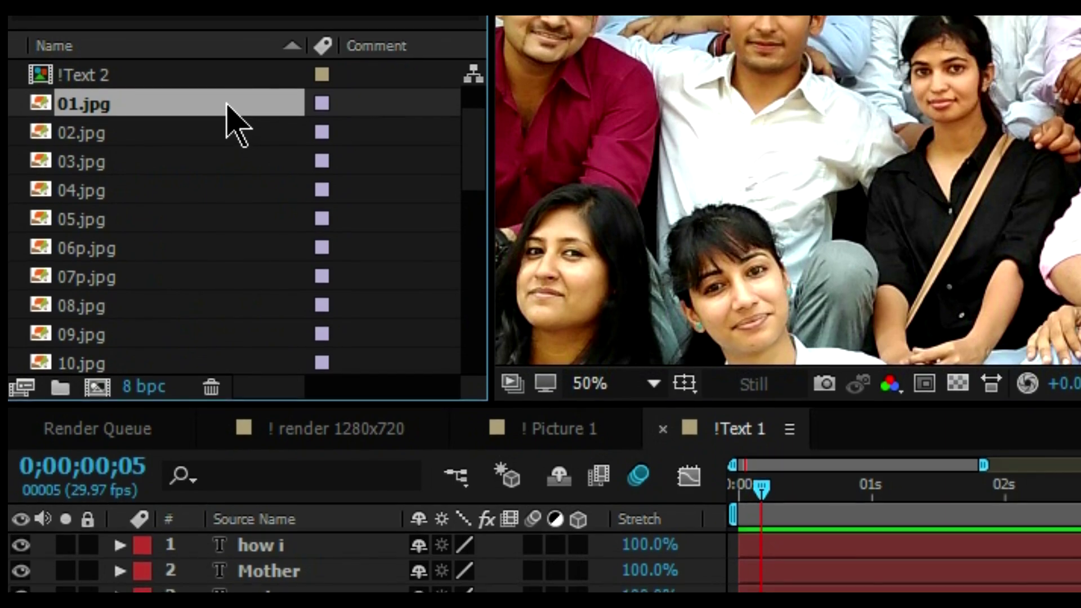
pyautogui.moveTo(227, 104); pyautogui.dragTo(190, 85)
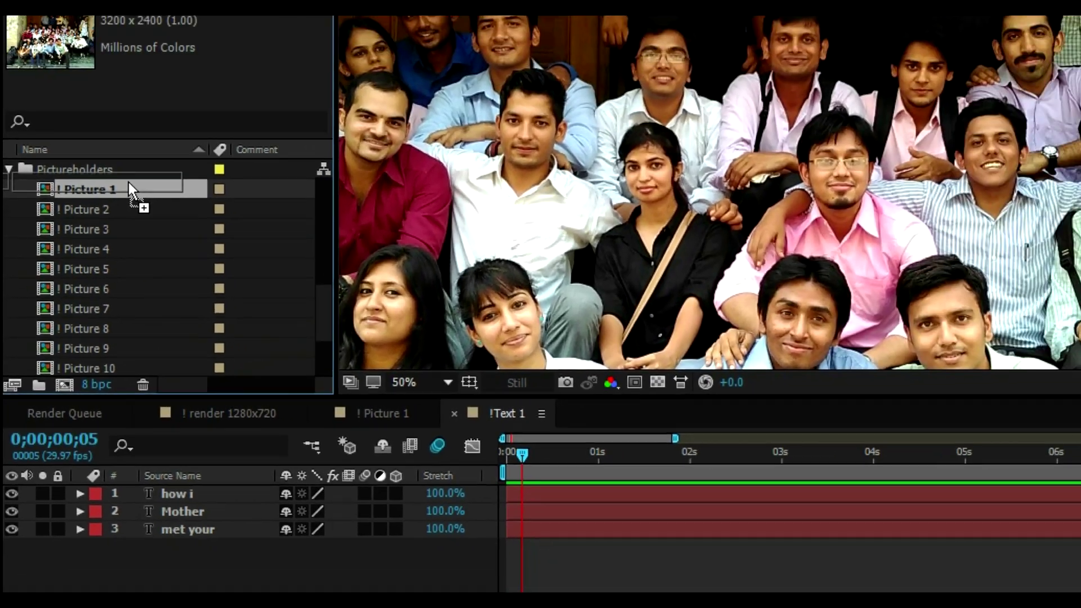
pyautogui.moveTo(129, 182); pyautogui.dragTo(127, 182)
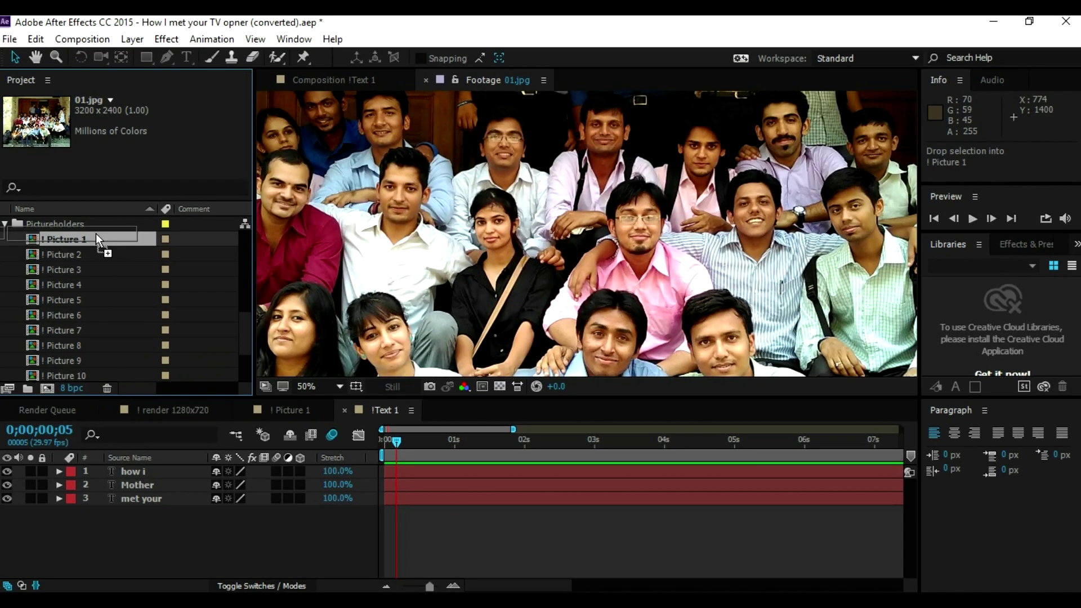
pyautogui.moveTo(95, 234); pyautogui.dragTo(97, 237)
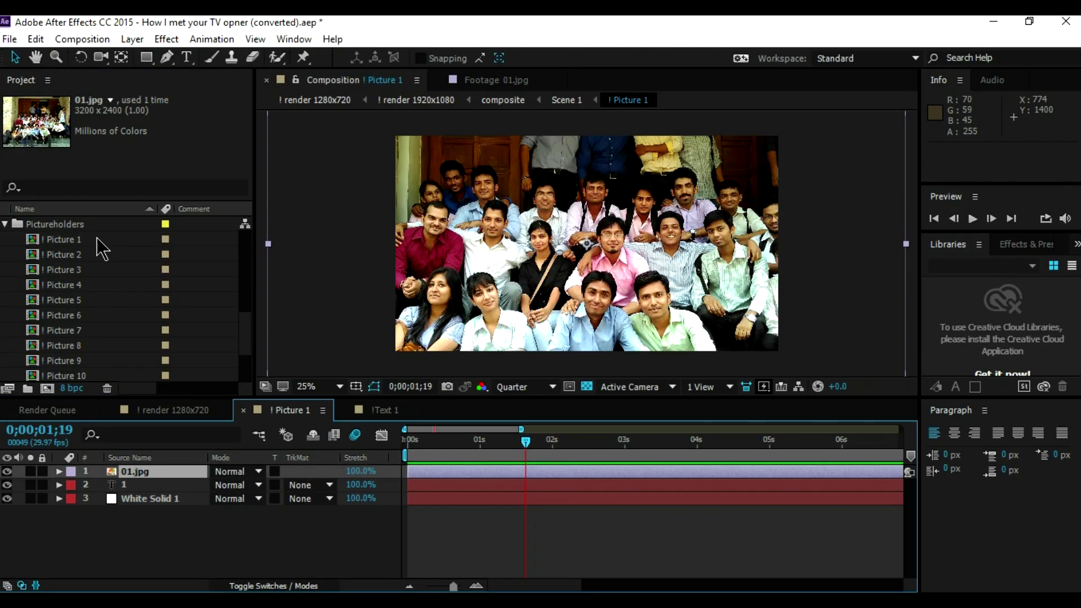
pyautogui.moveTo(664, 296); pyautogui.dragTo(664, 271)
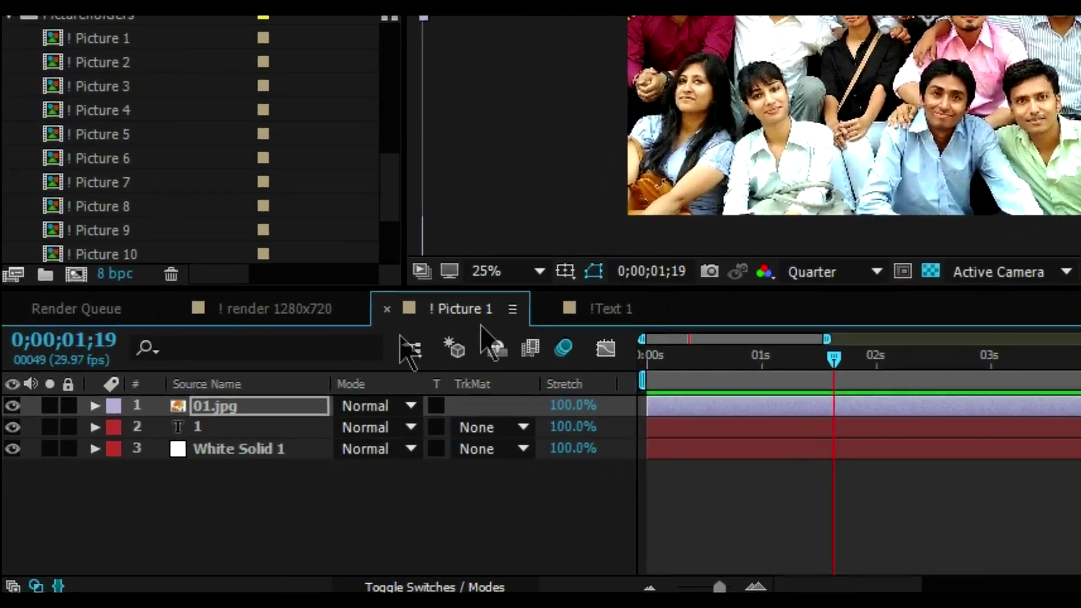
pyautogui.click(228, 430)
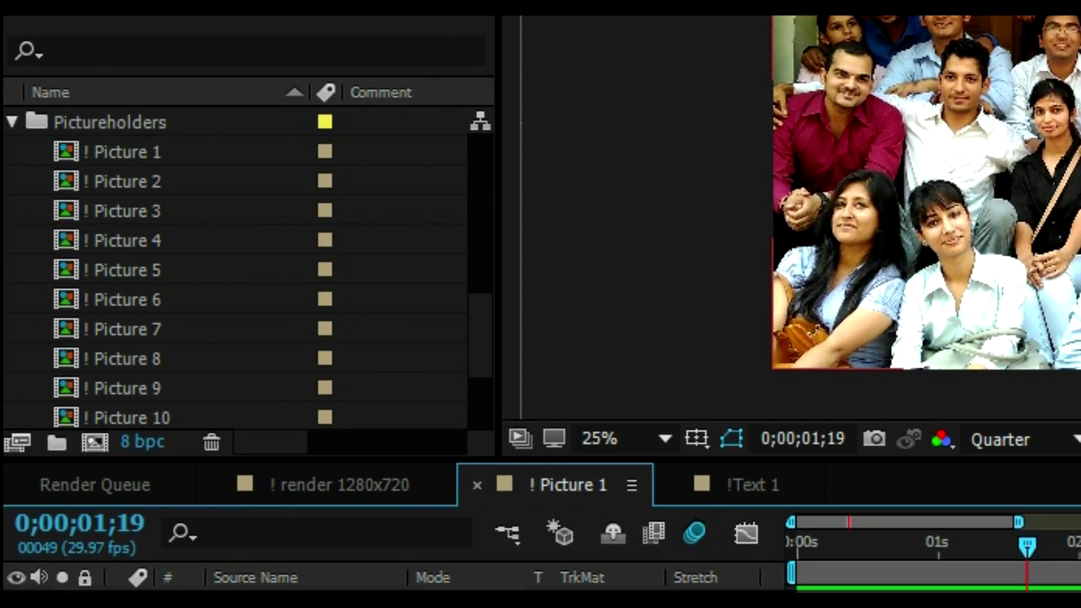
# Add 02.jpg to the "! Picture 2" composition and move the image to about position 912, 384.
pyautogui.moveTo(483, 321); pyautogui.dragTo(483, 190)
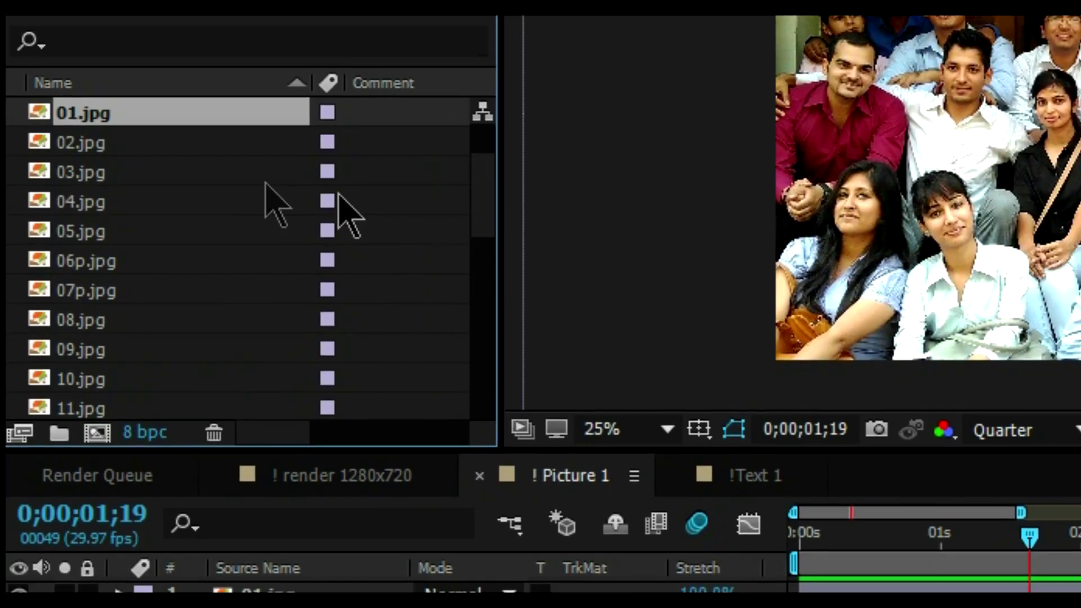
pyautogui.moveTo(210, 149); pyautogui.dragTo(219, 276)
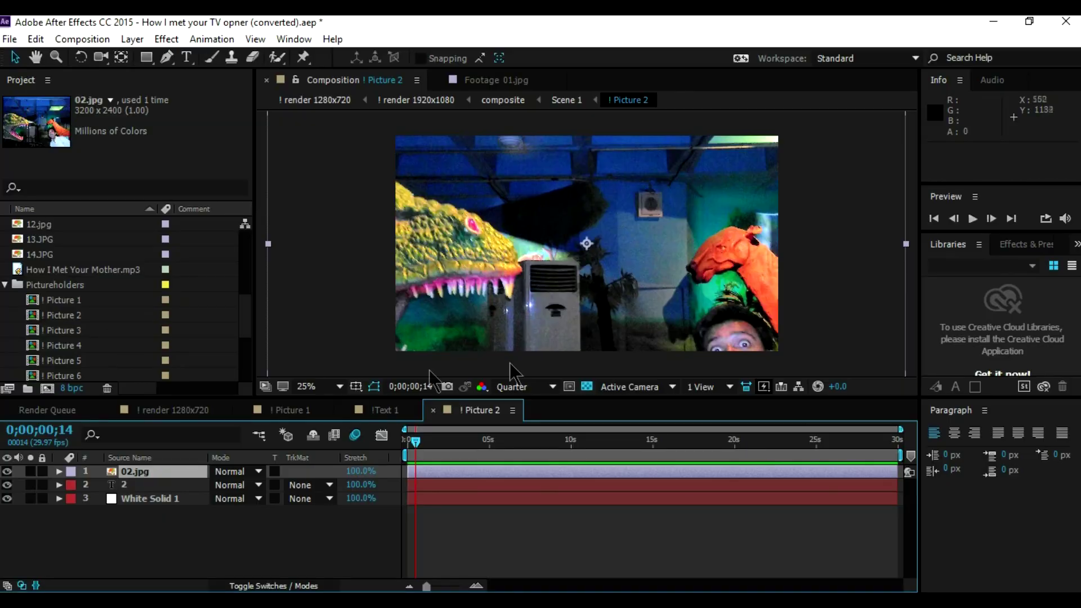
pyautogui.moveTo(609, 305); pyautogui.dragTo(603, 273)
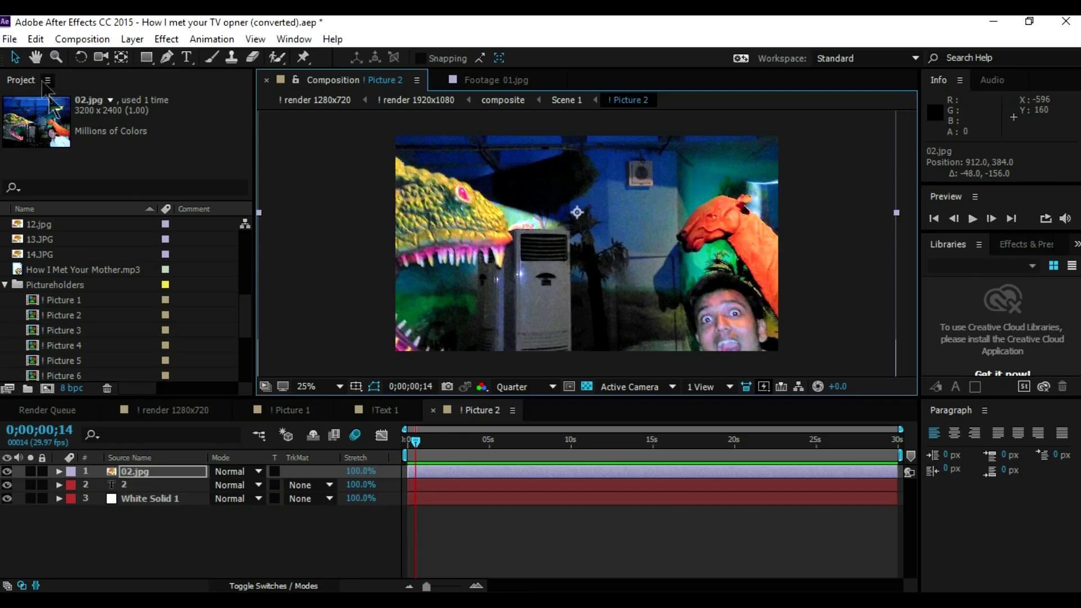
# Fit 02.jpg to the composition's full size and delete the placeholder text layer "2" from "! Picture 2".
pyautogui.click(135, 473)
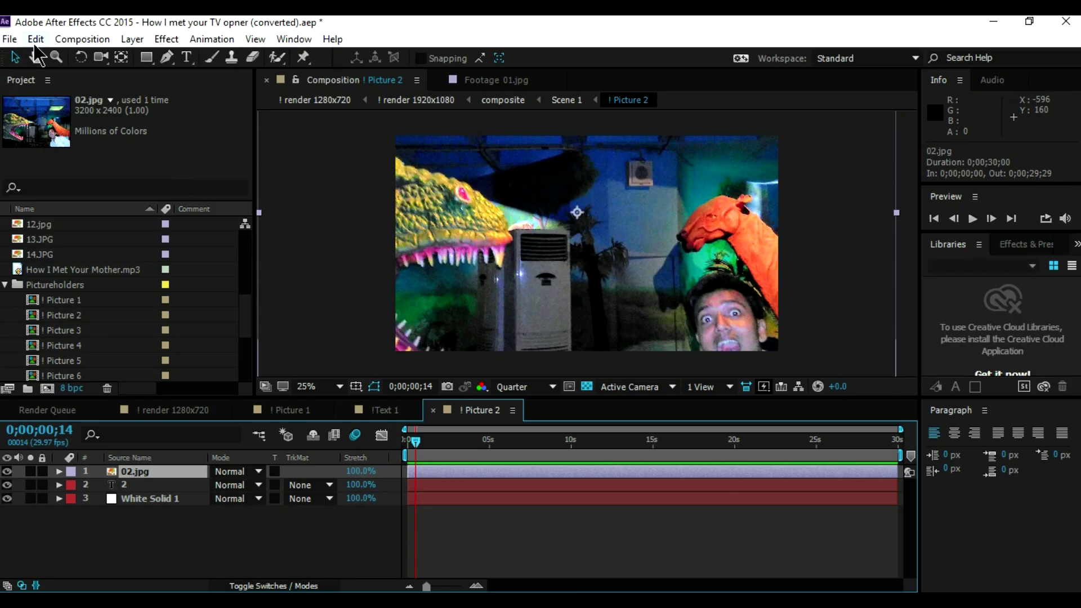
pyautogui.click(133, 39)
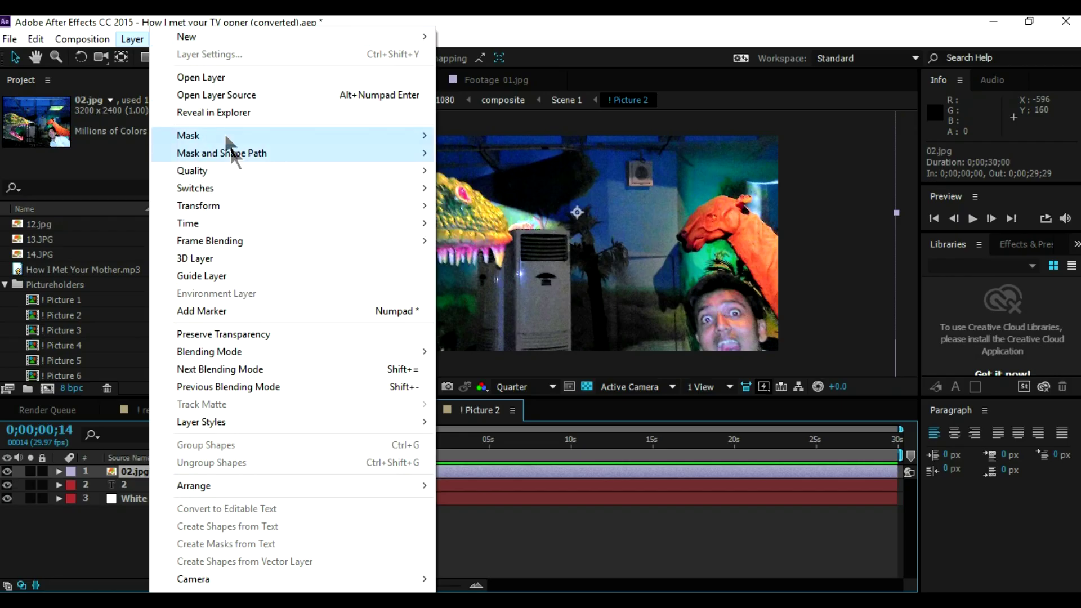
pyautogui.moveTo(270, 205)
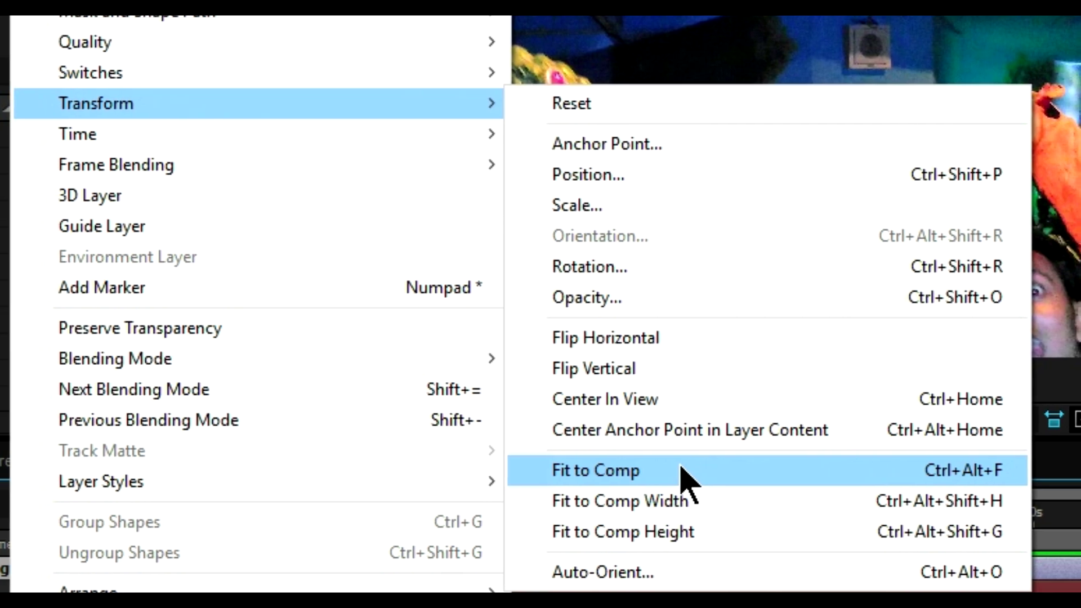
pyautogui.click(682, 467)
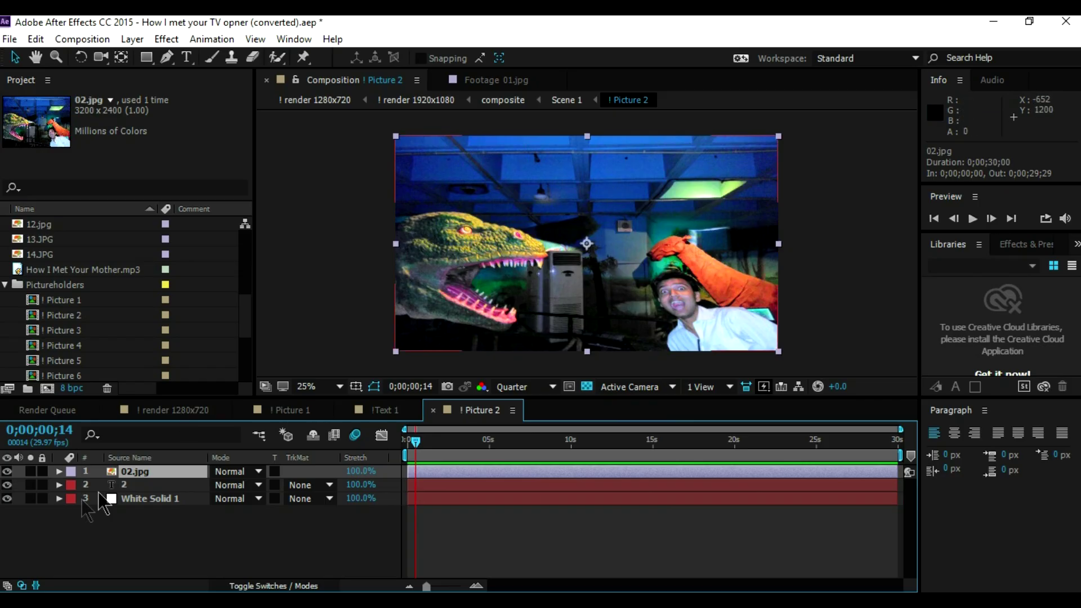
pyautogui.click(116, 485)
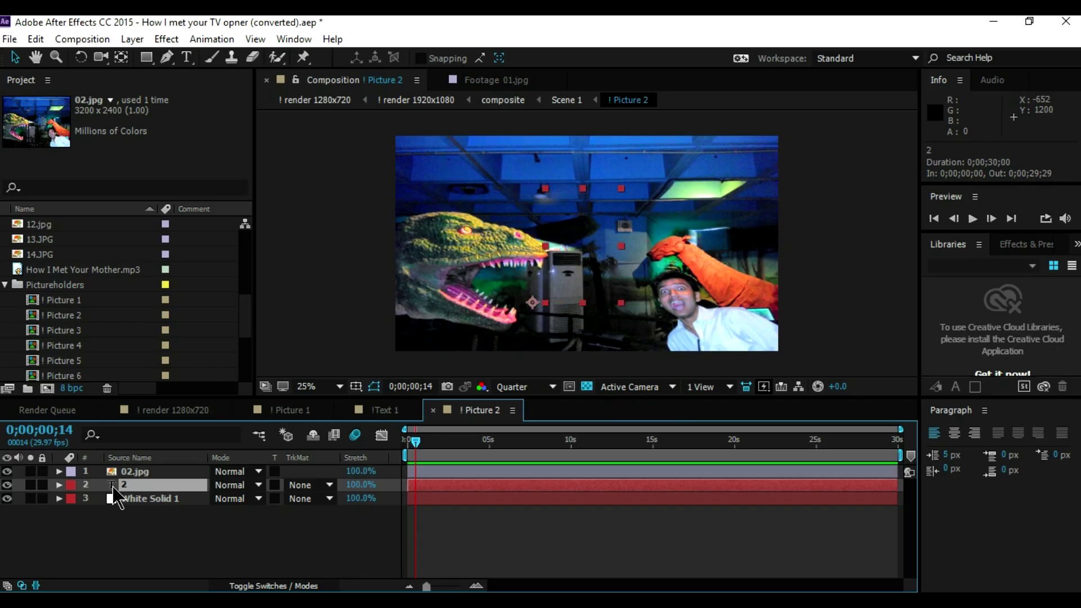
pyautogui.press('Delete')
# Add 03.jpg to the "! Picture 3" composition in the Pictureholders folder.
pyautogui.moveTo(251, 327); pyautogui.dragTo(243, 265)
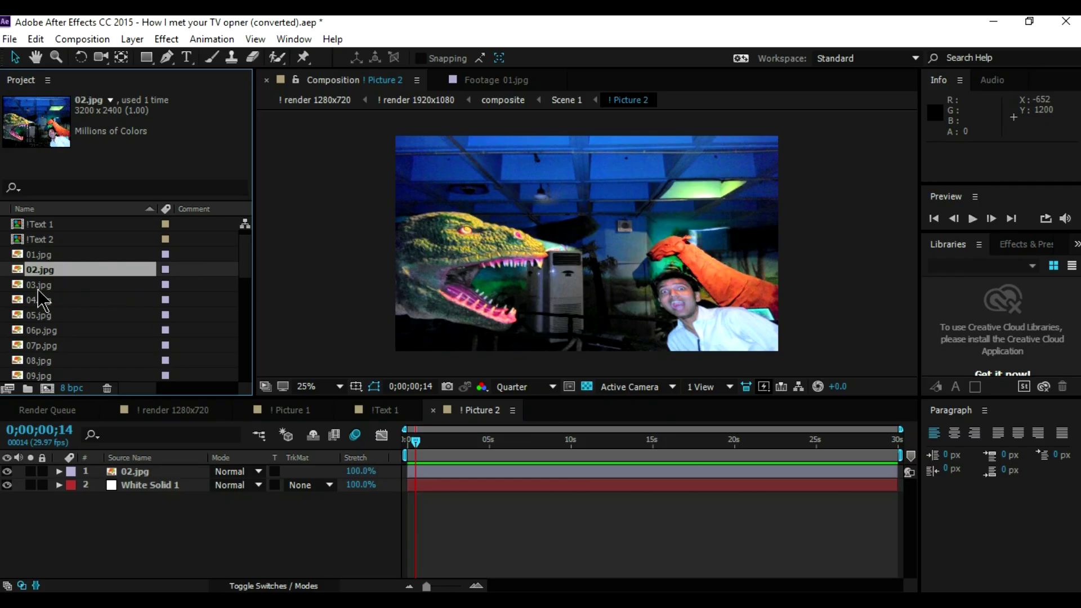
pyautogui.click(37, 289)
pyautogui.moveTo(37, 288); pyautogui.dragTo(74, 303)
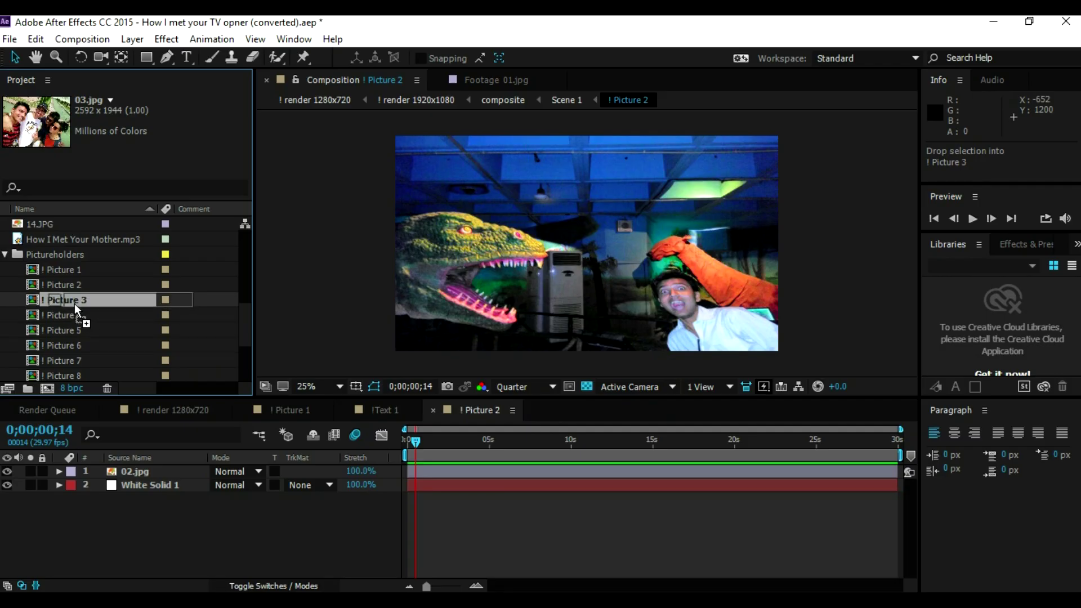
pyautogui.moveTo(74, 303); pyautogui.dragTo(75, 303)
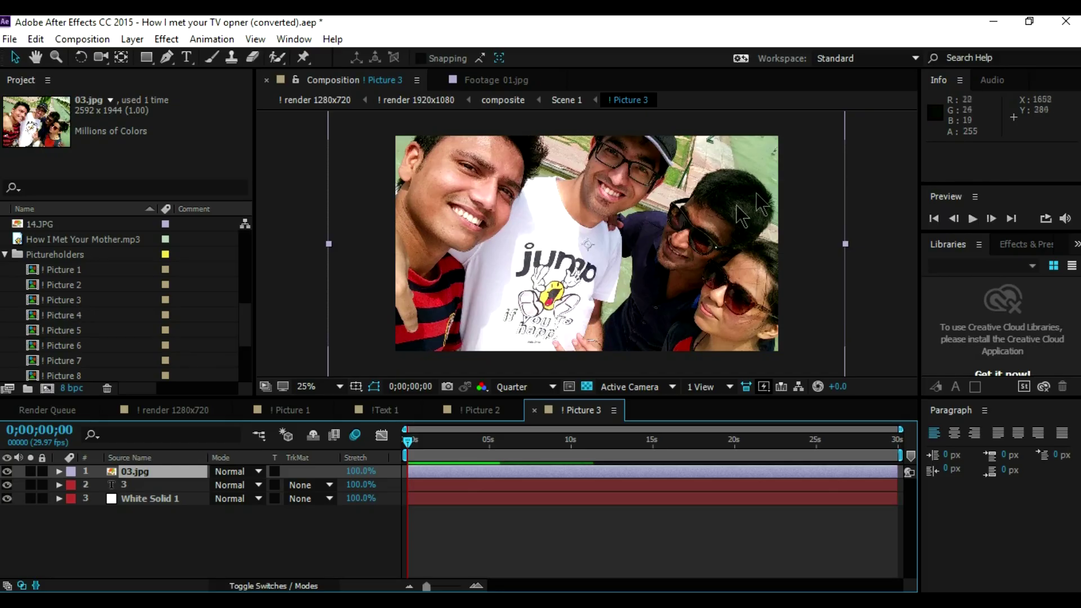
# Scale 03.jpg down, move it to about position 940, 636, and delete the placeholder text layer "3".
pyautogui.moveTo(702, 240); pyautogui.dragTo(695, 330)
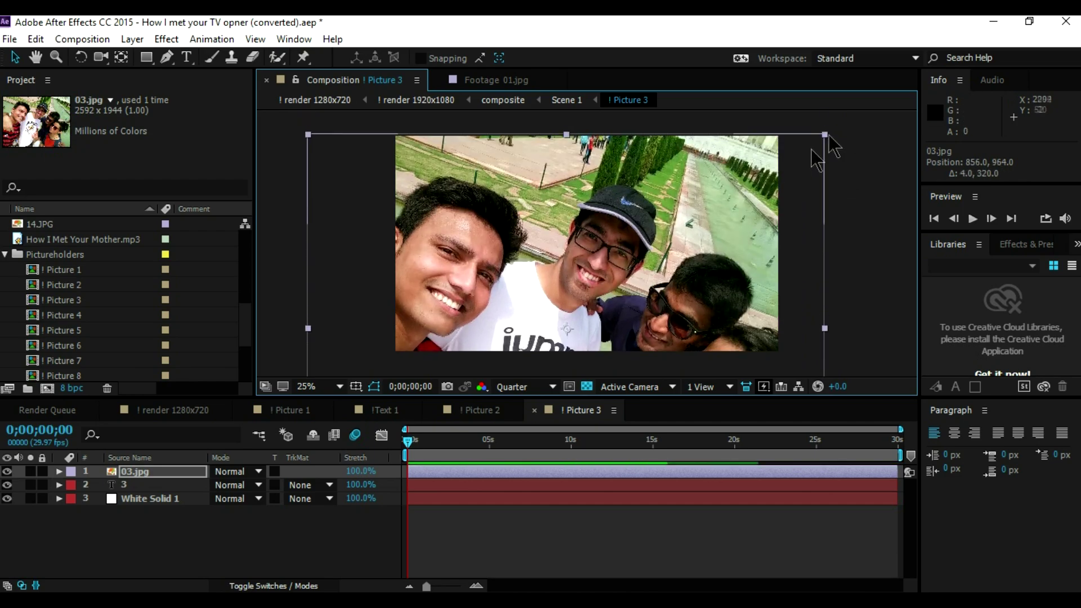
pyautogui.moveTo(825, 135); pyautogui.dragTo(769, 169)
pyautogui.moveTo(684, 248); pyautogui.dragTo(696, 185)
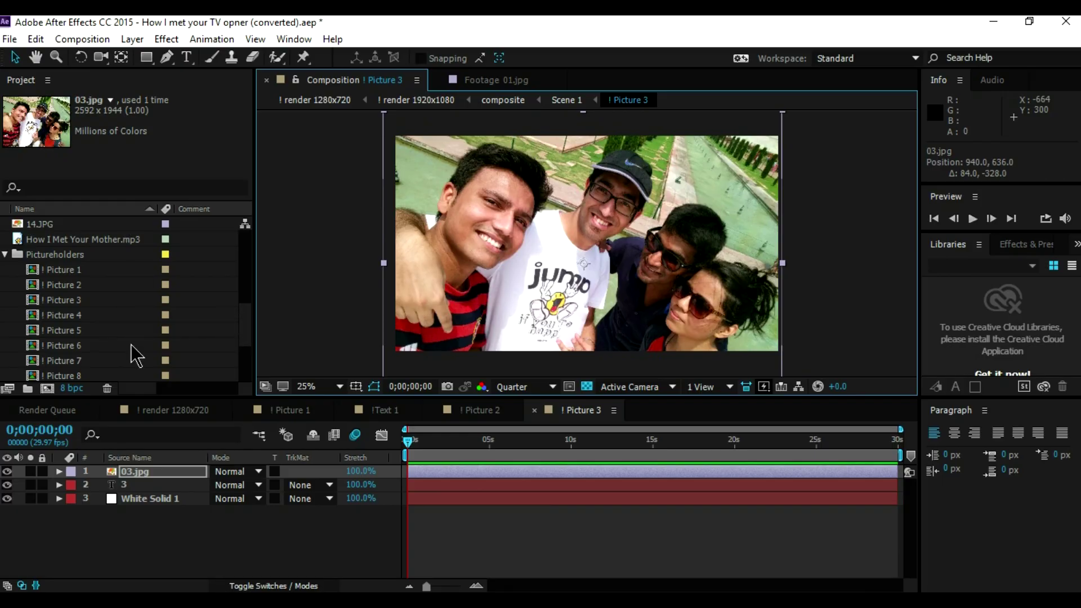
pyautogui.click(164, 486)
pyautogui.press('Delete')
# Add 04.jpg to the "! Picture 4" composition and shift the image upward in an enlarged composition viewer.
pyautogui.scroll(5, 249, 338)
pyautogui.click(53, 254)
pyautogui.moveTo(53, 259)
pyautogui.mouseDown()
pyautogui.moveTo(57, 386)
pyautogui.moveTo(73, 338)
pyautogui.moveTo(113, 298)
pyautogui.moveTo(54, 396)
pyautogui.moveTo(66, 244)
pyautogui.mouseUp()
pyautogui.moveTo(480, 401); pyautogui.dragTo(480, 511)
pyautogui.moveTo(583, 359); pyautogui.dragTo(584, 294)
# Add 05.jpg to the "! Picture 5" composition and nudge the image to about position 968, 540.
pyautogui.scroll(4, 84, 338)
pyautogui.click(79, 286)
pyautogui.moveTo(80, 295); pyautogui.dragTo(89, 415)
pyautogui.moveTo(589, 299); pyautogui.dragTo(588, 296)
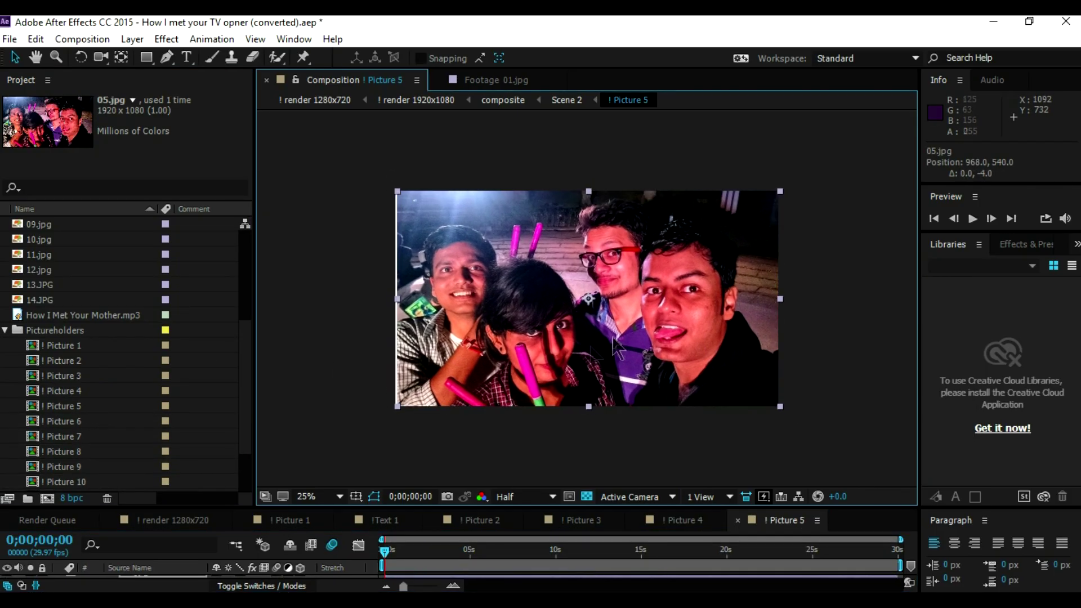
# Add 06p.jpg to the "! Picture 6" composition, scaling it down and moving it to about position 236, 696.
pyautogui.click(68, 268)
pyautogui.moveTo(70, 276); pyautogui.dragTo(90, 387)
pyautogui.moveTo(901, 85); pyautogui.dragTo(642, 180)
pyautogui.moveTo(539, 279); pyautogui.dragTo(561, 264)
pyautogui.moveTo(661, 170); pyautogui.dragTo(726, 170)
pyautogui.moveTo(674, 212); pyautogui.dragTo(664, 212)
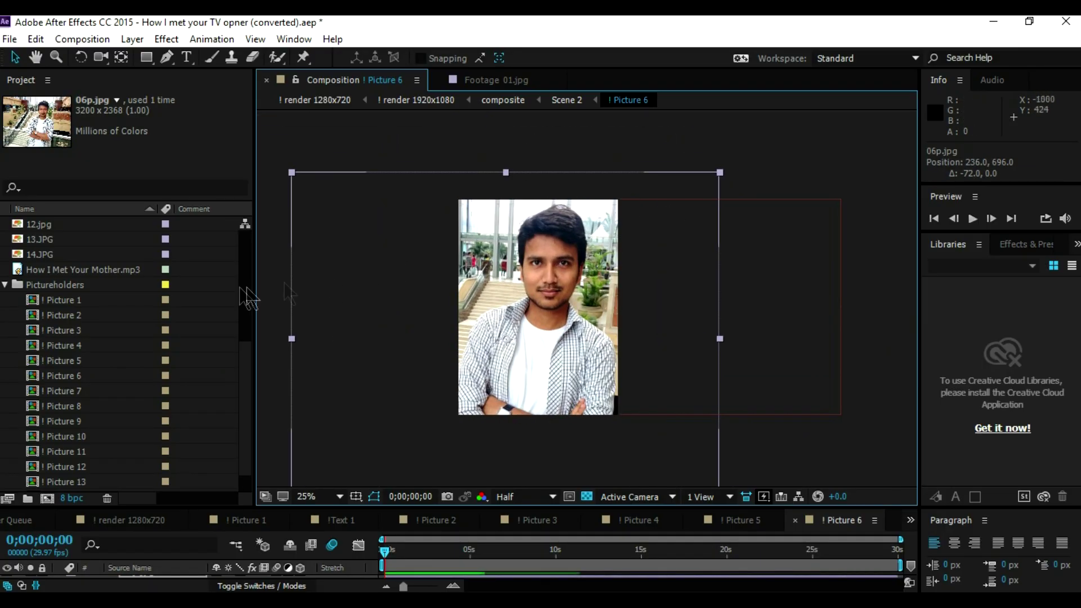
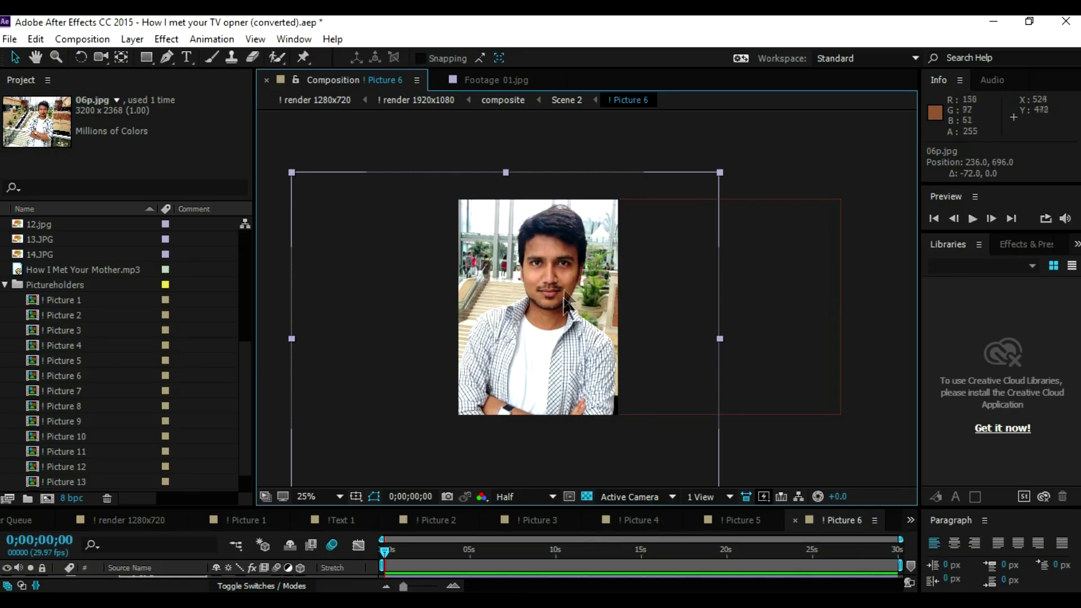
pyautogui.moveTo(536, 508)
pyautogui.mouseDown()
pyautogui.moveTo(536, 488)
pyautogui.moveTo(536, 506)
pyautogui.mouseUp()
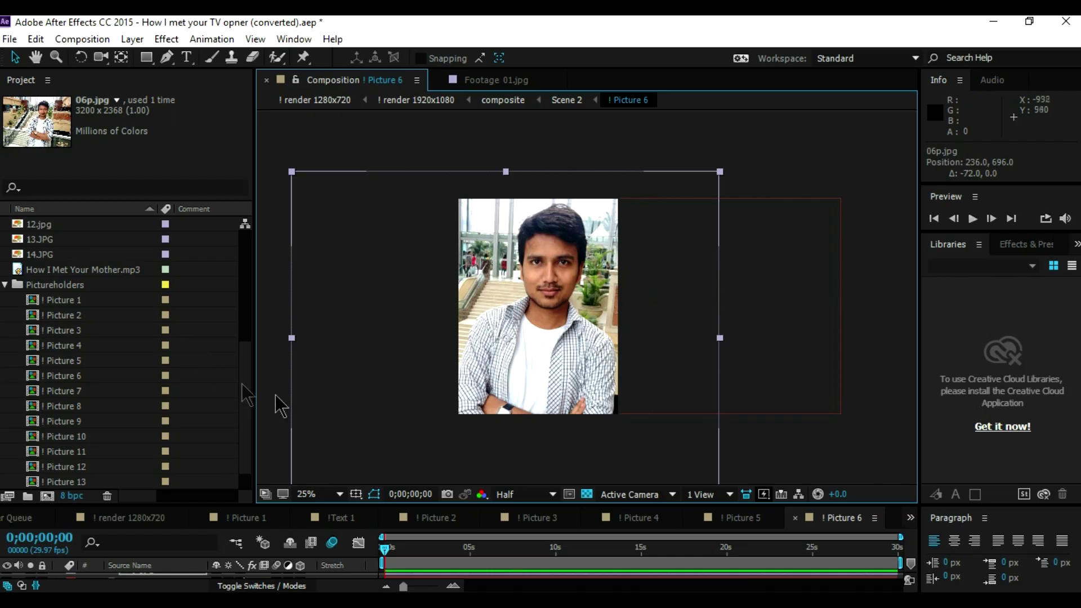
# Add 07p.jpg to the "! Picture 7" composition and move the image to about position 971, 352.
pyautogui.moveTo(248, 408); pyautogui.dragTo(238, 355)
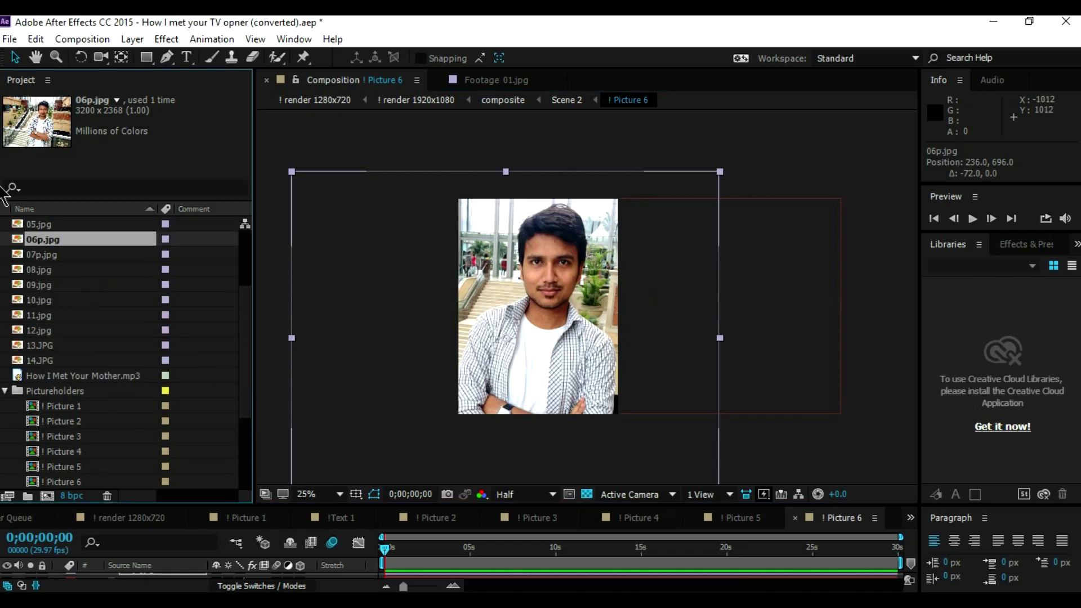
pyautogui.moveTo(41, 254); pyautogui.dragTo(69, 421)
pyautogui.moveTo(573, 350); pyautogui.dragTo(738, 300)
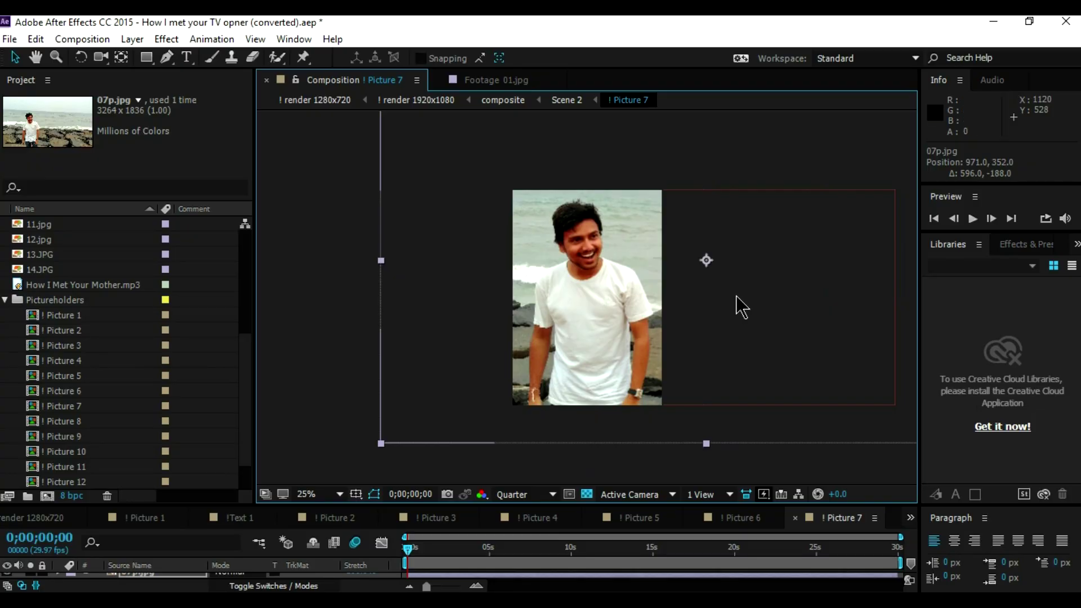
# Add 08.jpg to the "! Picture 8" composition and shift the image down and to the right in the frame.
pyautogui.scroll(5, 249, 398)
pyautogui.moveTo(62, 332); pyautogui.dragTo(68, 383)
pyautogui.moveTo(619, 295); pyautogui.dragTo(744, 395)
# Add 09.jpg to the "! Picture 9" composition and fit it to the composition's full size.
pyautogui.scroll(5, 241, 381)
pyautogui.moveTo(76, 332); pyautogui.dragTo(64, 392)
pyautogui.click(132, 38)
pyautogui.moveTo(193, 205)
pyautogui.click(522, 415)
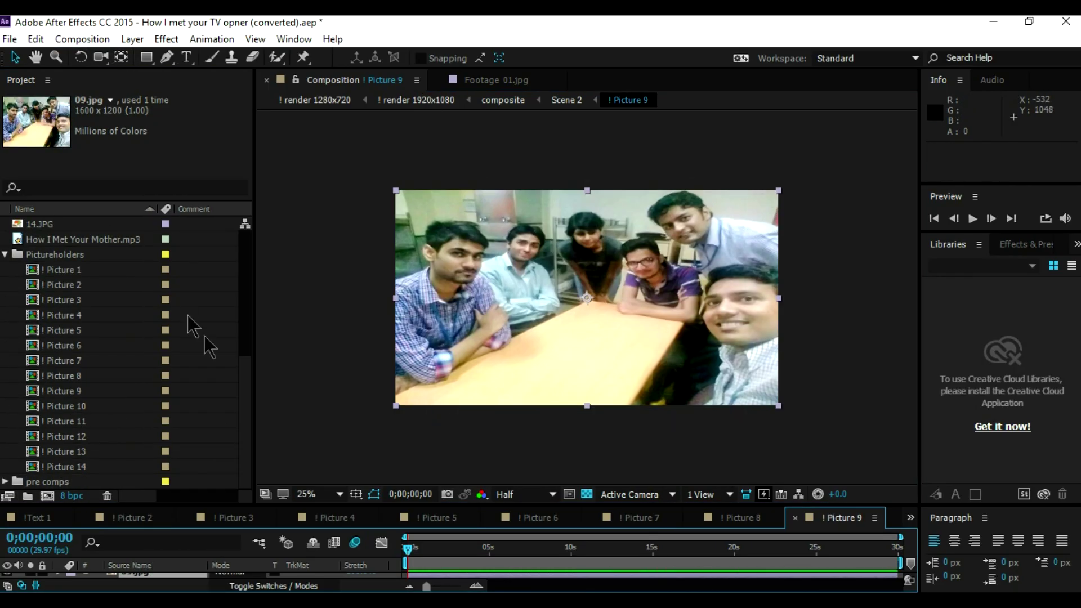
# Add 10.jpg to the "! Picture 10" composition and 11.jpg to the "! Picture 11" composition.
pyautogui.scroll(5, 244, 349)
pyautogui.moveTo(42, 270); pyautogui.dragTo(114, 459)
pyautogui.scroll(5, 248, 264)
pyautogui.moveTo(41, 360); pyautogui.dragTo(66, 356)
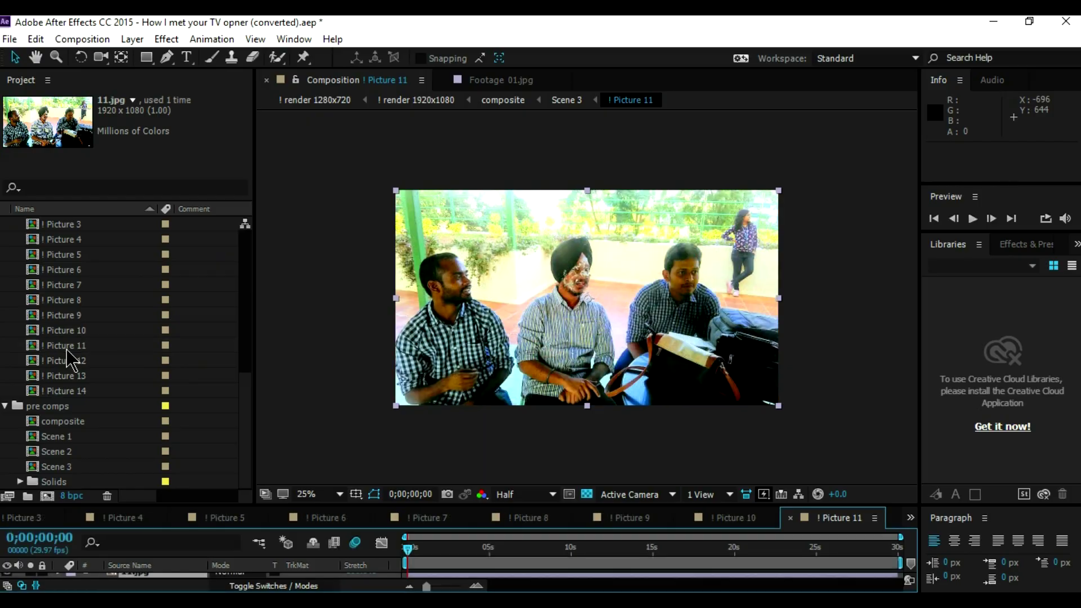
# Add 12.jpg to the "! Picture 12" composition and 13.JPG to the "! Picture 13" composition.
pyautogui.scroll(5, 227, 265)
pyautogui.click(39, 452)
pyautogui.moveTo(124, 499); pyautogui.dragTo(102, 387)
pyautogui.scroll(-5, 248, 433)
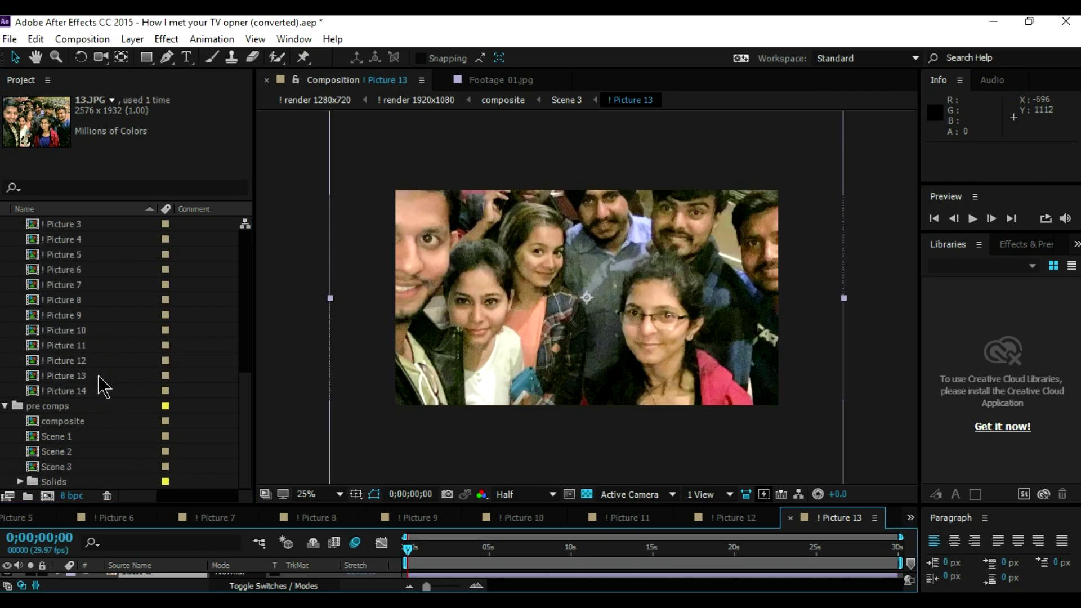
# Fit 13.JPG to the full size of the "! Picture 13" composition.
pyautogui.click(82, 39)
pyautogui.moveTo(132, 39)
pyautogui.moveTo(222, 204)
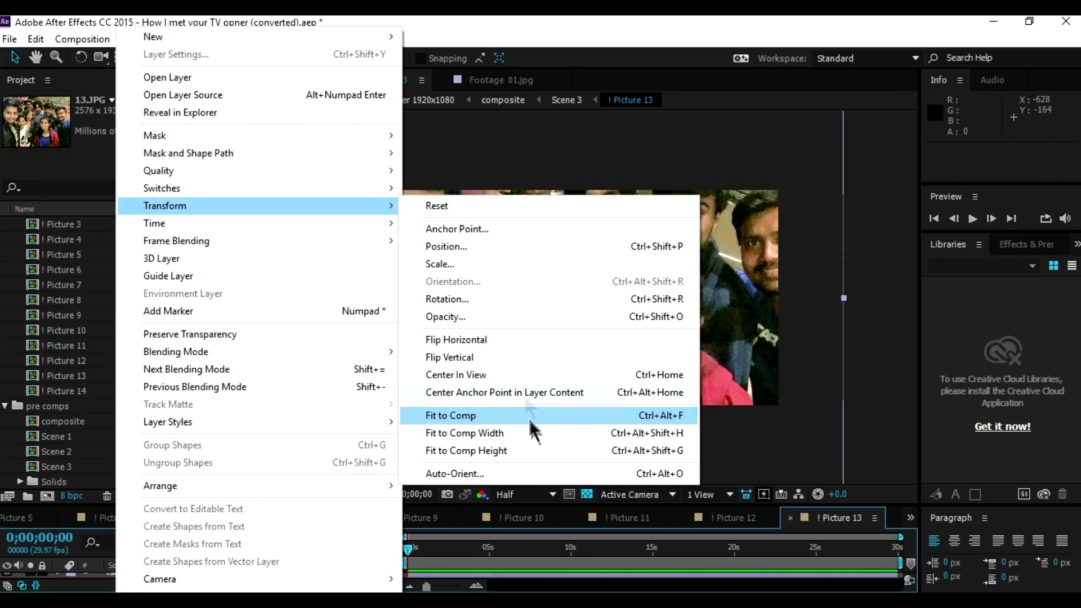
pyautogui.click(523, 388)
# Add 14.JPG to the "! Picture 14" composition and fit it to the composition's width.
pyautogui.scroll(-5, 241, 294)
pyautogui.moveTo(51, 403)
pyautogui.mouseDown()
pyautogui.moveTo(54, 445)
pyautogui.moveTo(62, 391)
pyautogui.mouseUp()
pyautogui.click(133, 38)
pyautogui.moveTo(205, 205)
pyautogui.click(505, 423)
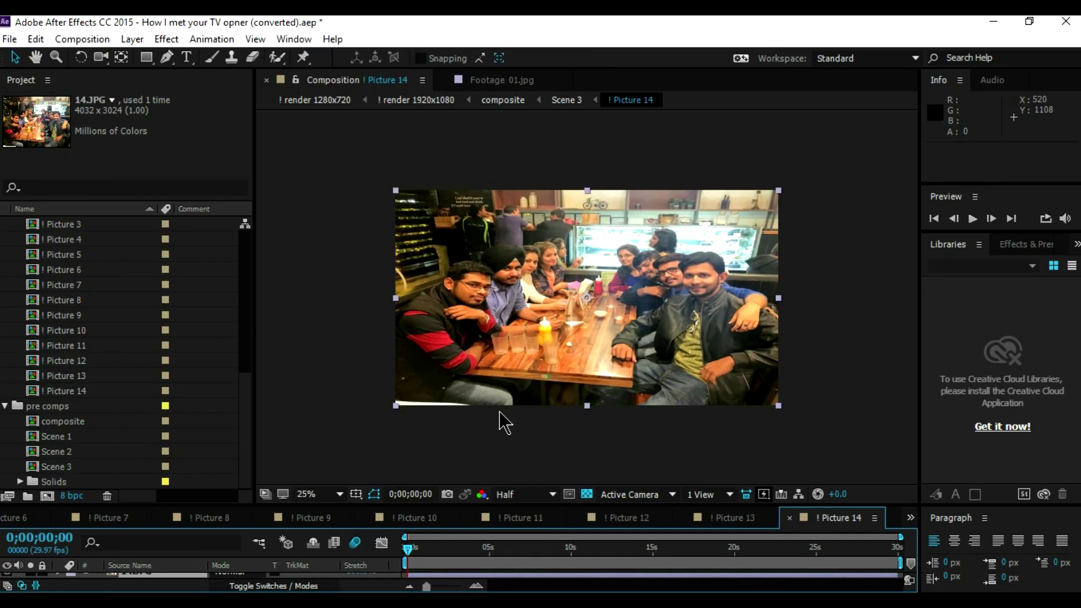
pyautogui.hotkey('ctrl', 'alt', 'shift', 'h')
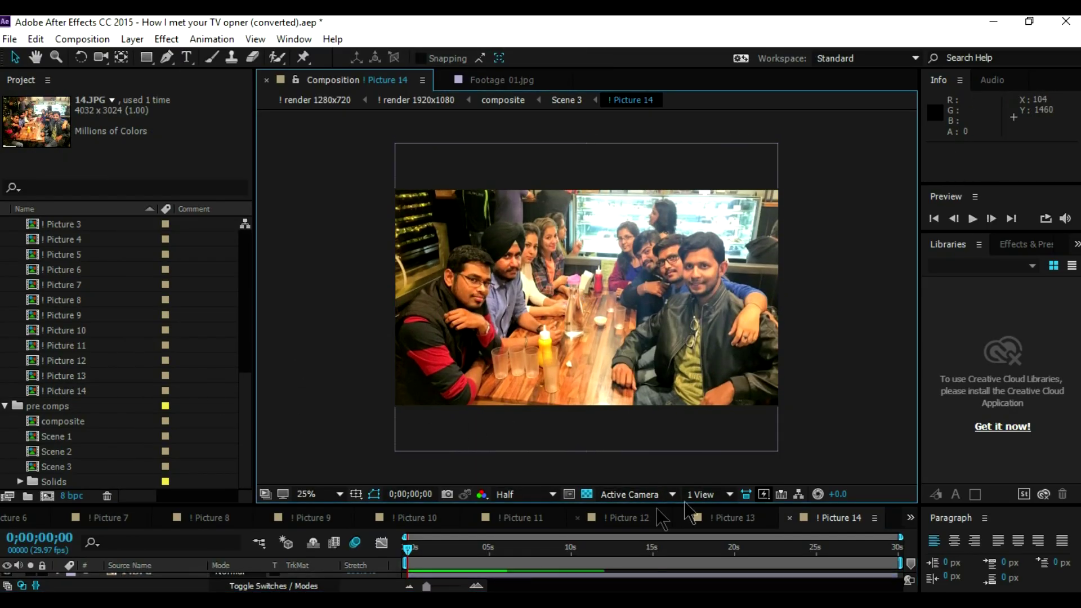
# Enlarge the timeline and close the open compositions from "! Picture 2" through "! Picture 14", ending on "!Text 1".
pyautogui.moveTo(615, 506); pyautogui.dragTo(664, 427)
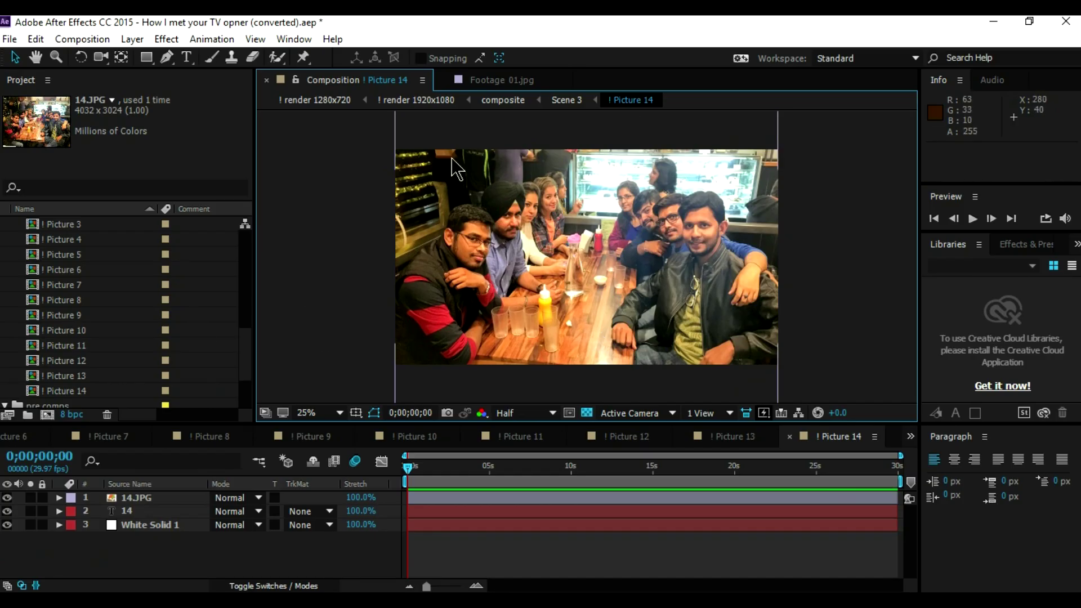
pyautogui.moveTo(246, 349); pyautogui.dragTo(248, 267)
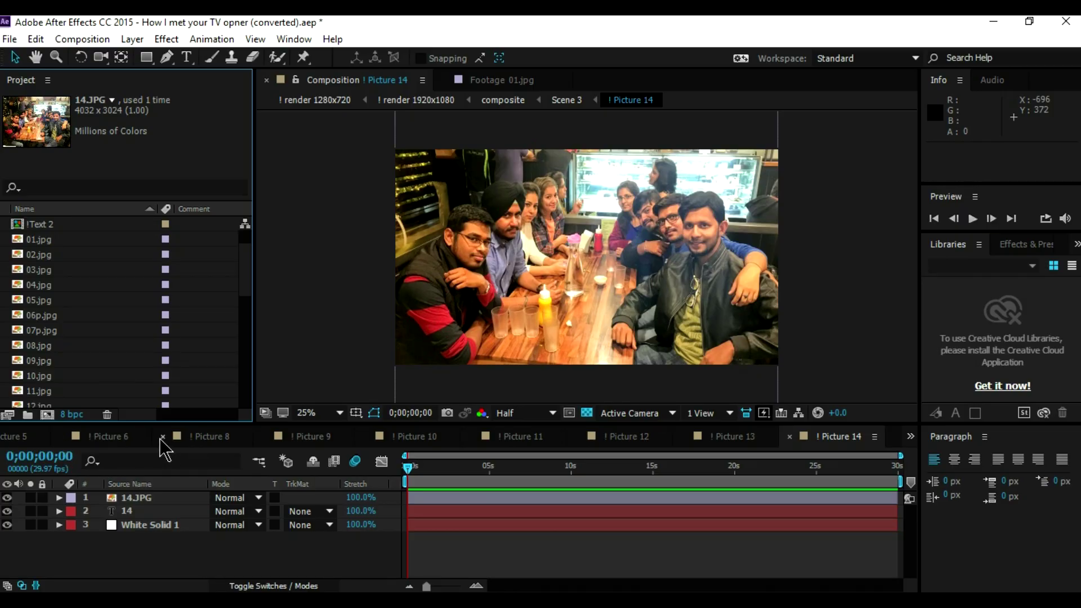
pyautogui.click(365, 437)
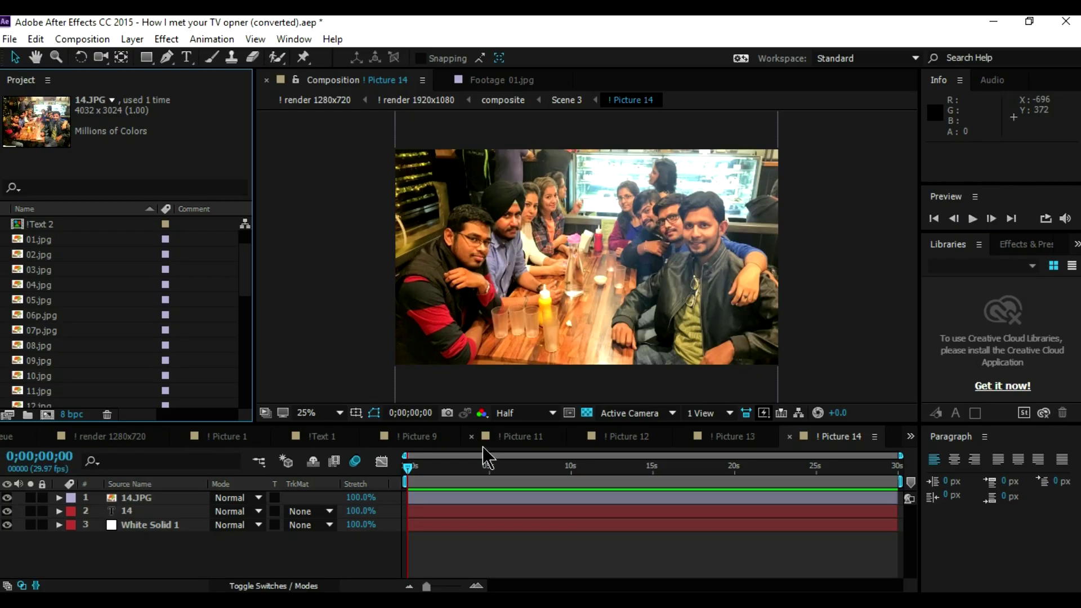
pyautogui.click(534, 437)
pyautogui.click(534, 437)
pyautogui.click(639, 437)
pyautogui.click(534, 437)
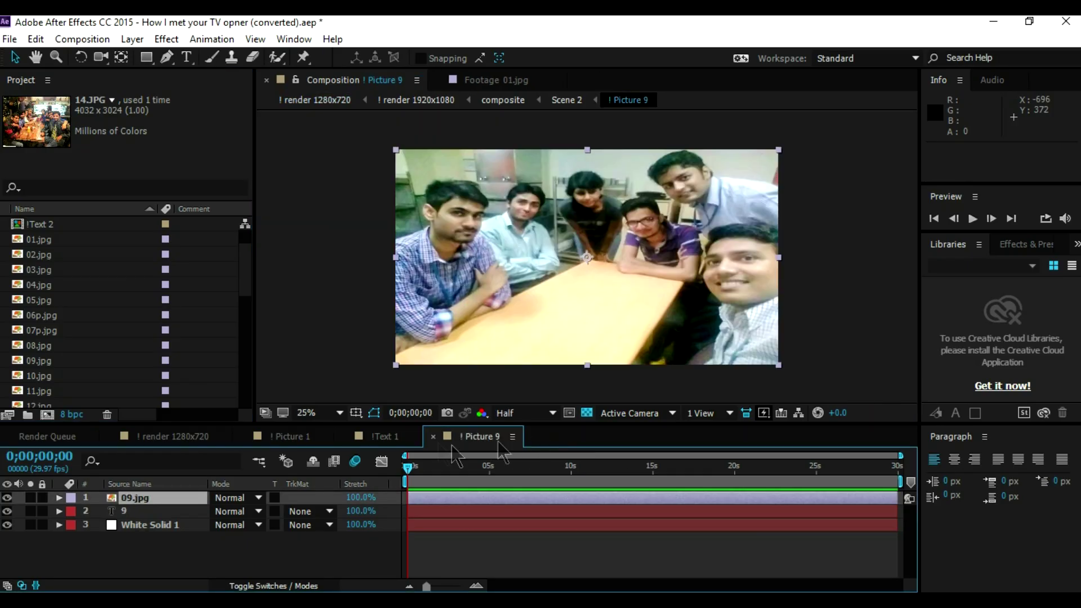
pyautogui.click(433, 437)
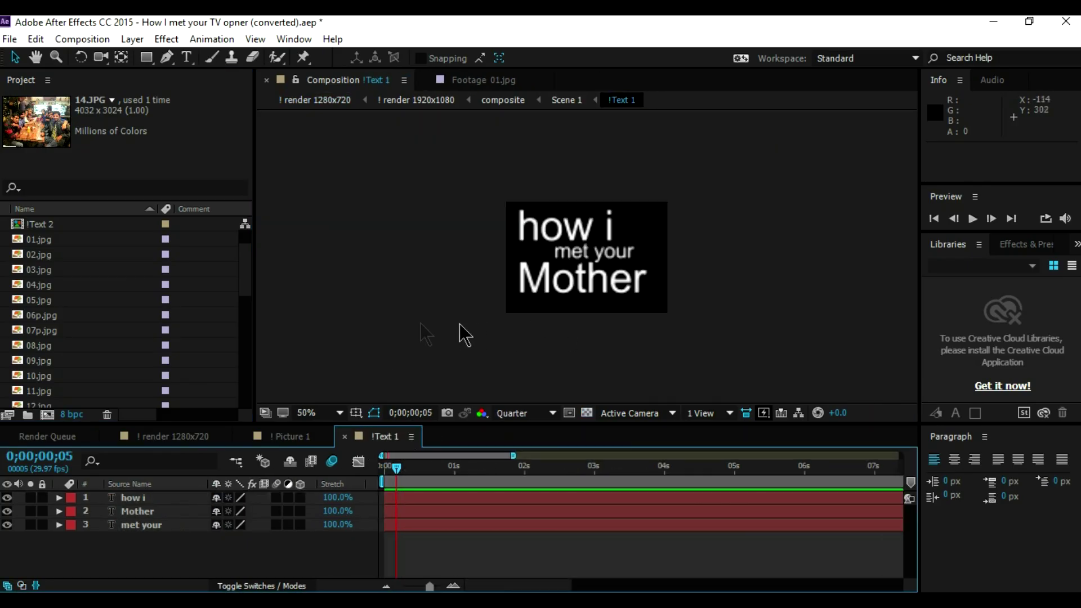
# Replace the word "Mother" with "video" in the title text of the "!Text 1" composition.
pyautogui.click(599, 291)
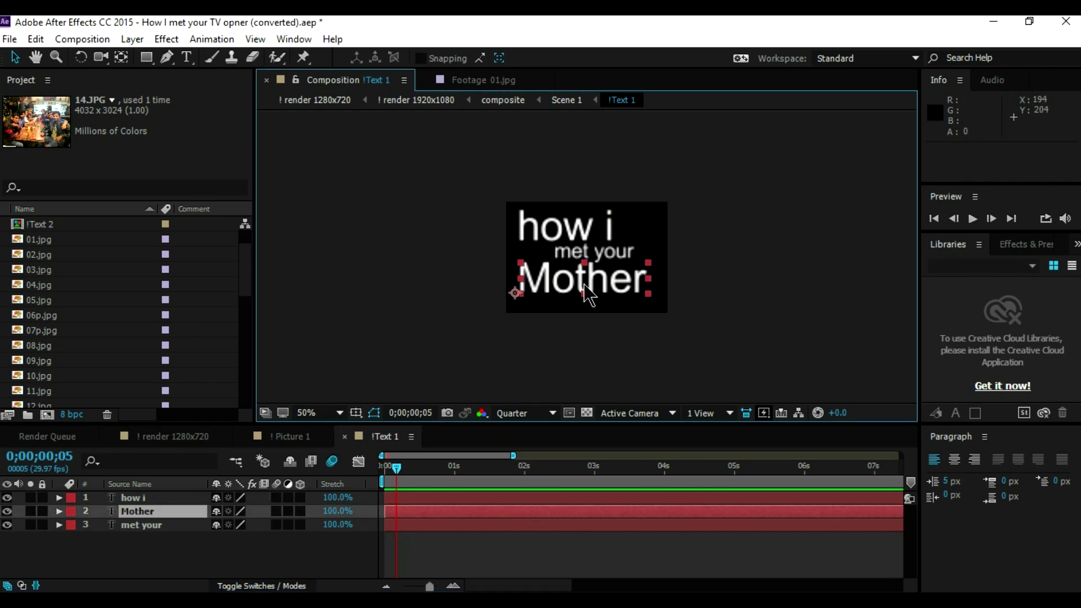
pyautogui.doubleClick(590, 283)
pyautogui.click(362, 432)
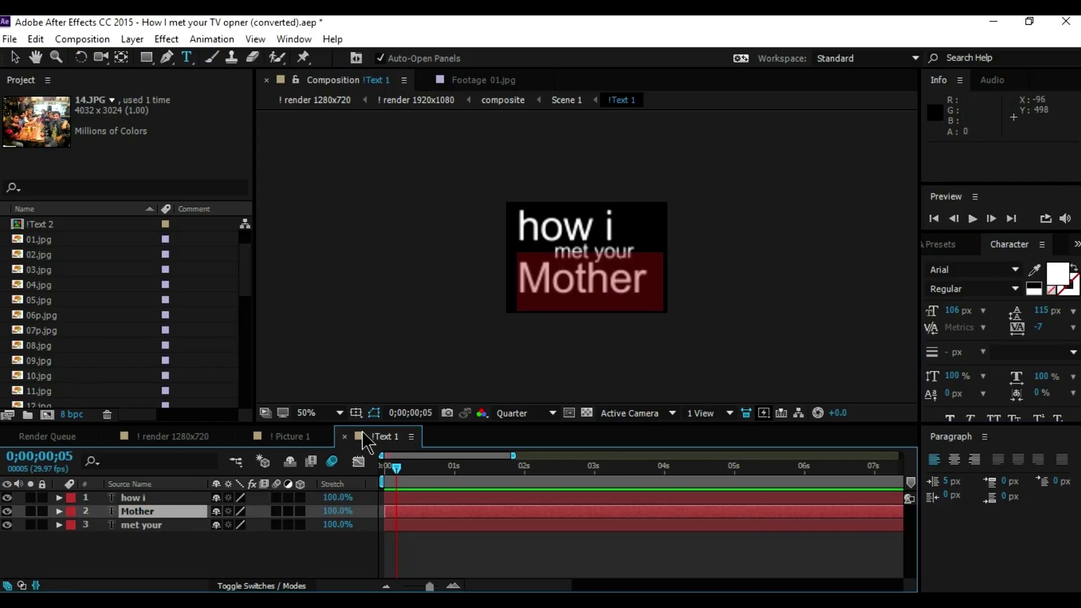
pyautogui.click(593, 285)
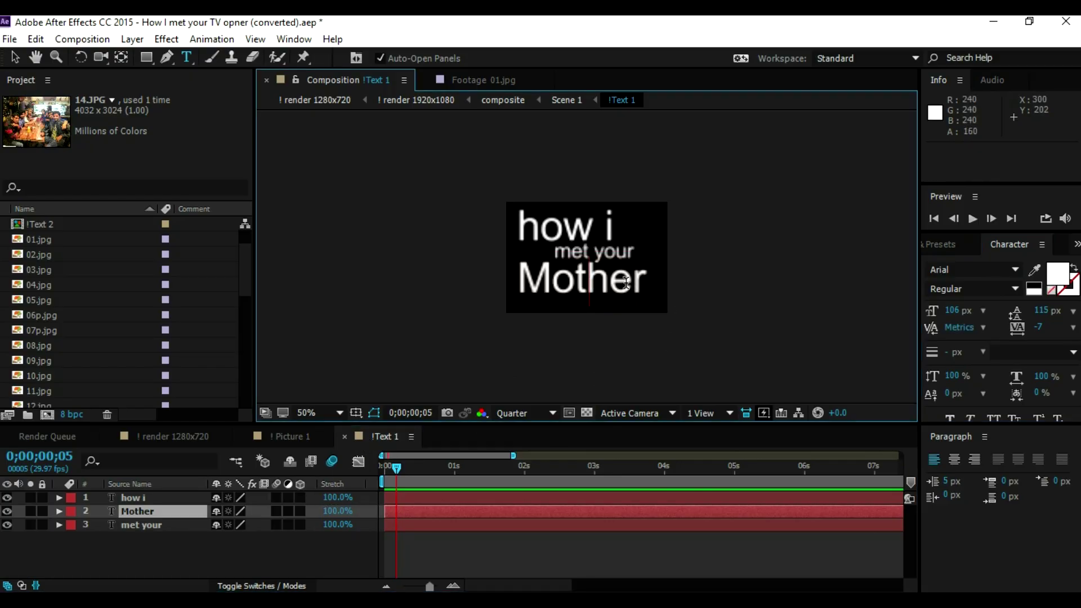
pyautogui.moveTo(640, 286); pyautogui.dragTo(495, 294)
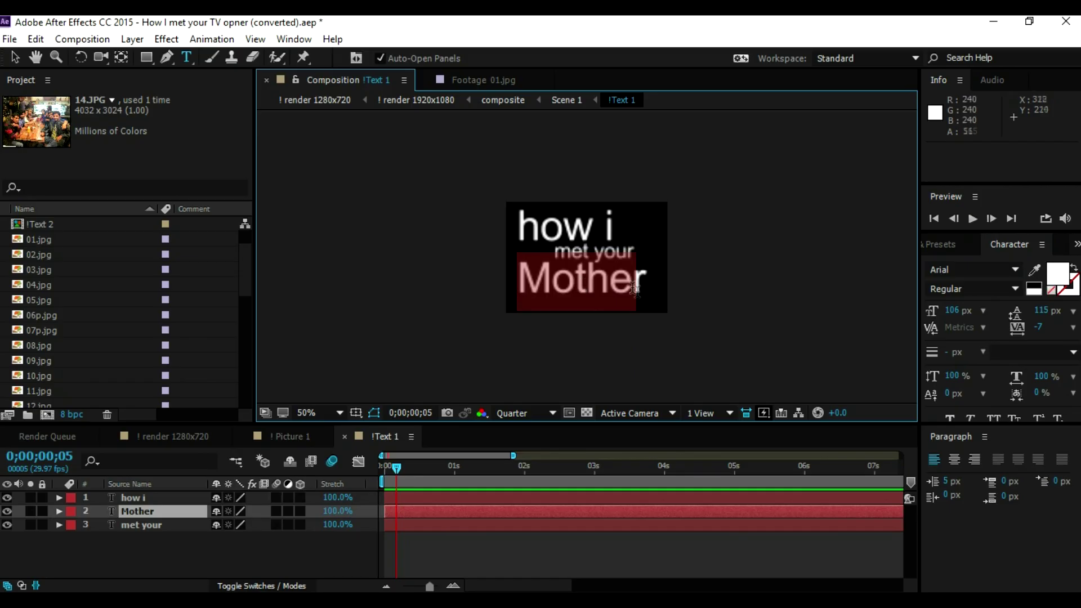
pyautogui.press('BackSpace')
pyautogui.press('Delete')
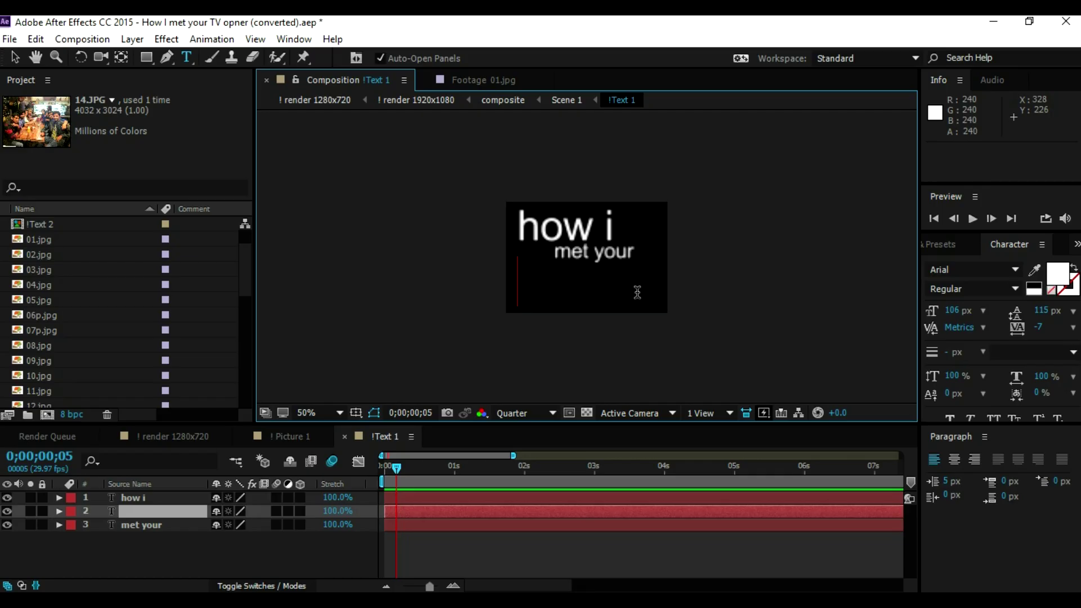
pyautogui.write('video')
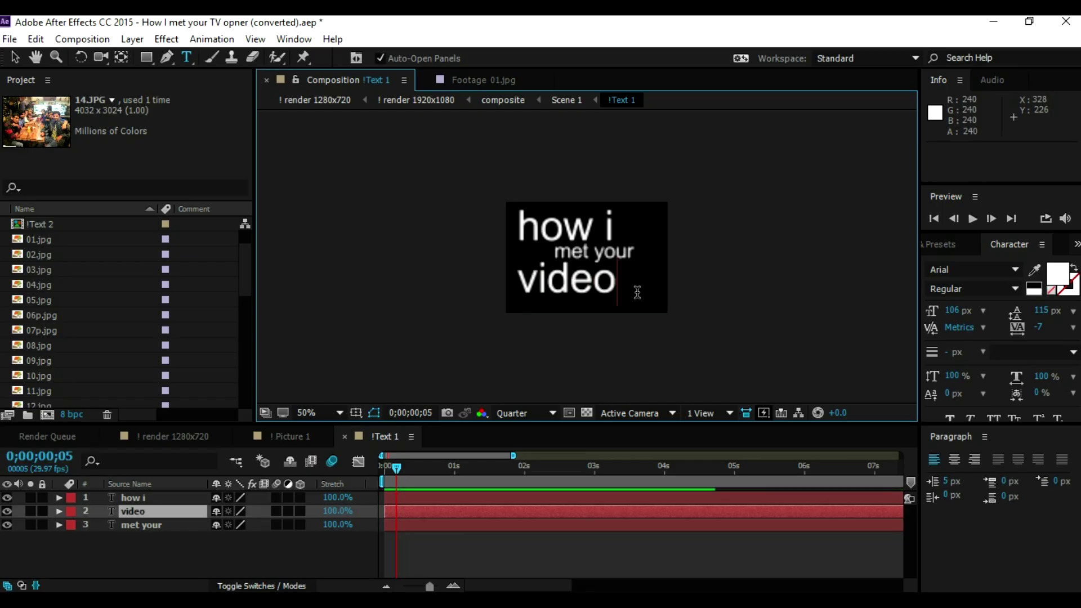
pyautogui.doubleClick(585, 255)
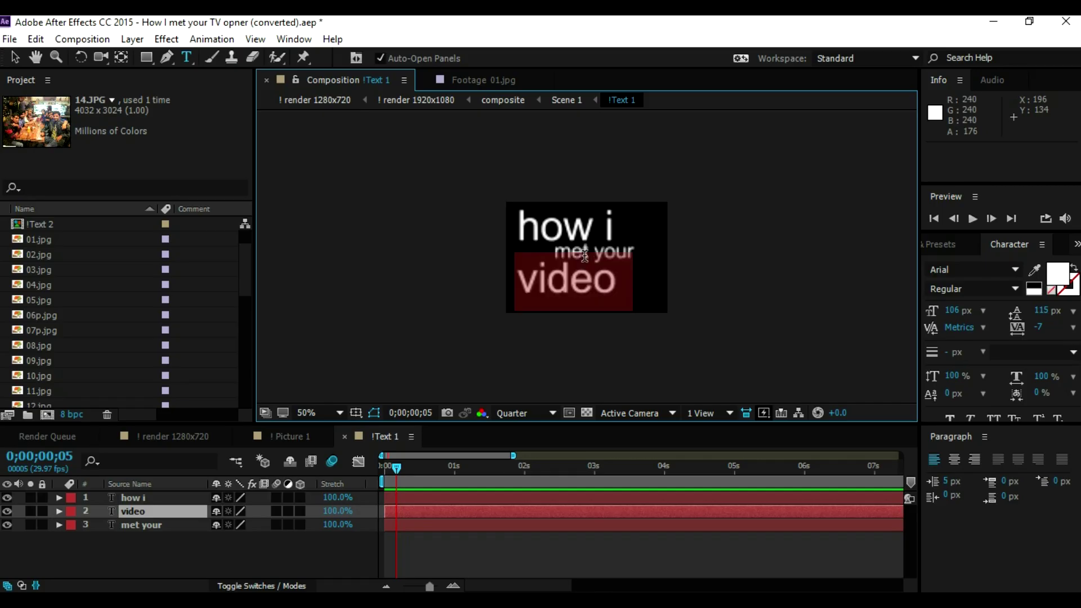
pyautogui.press('Right')
pyautogui.hotkey('ctrl', 'a')
pyautogui.press('Right')
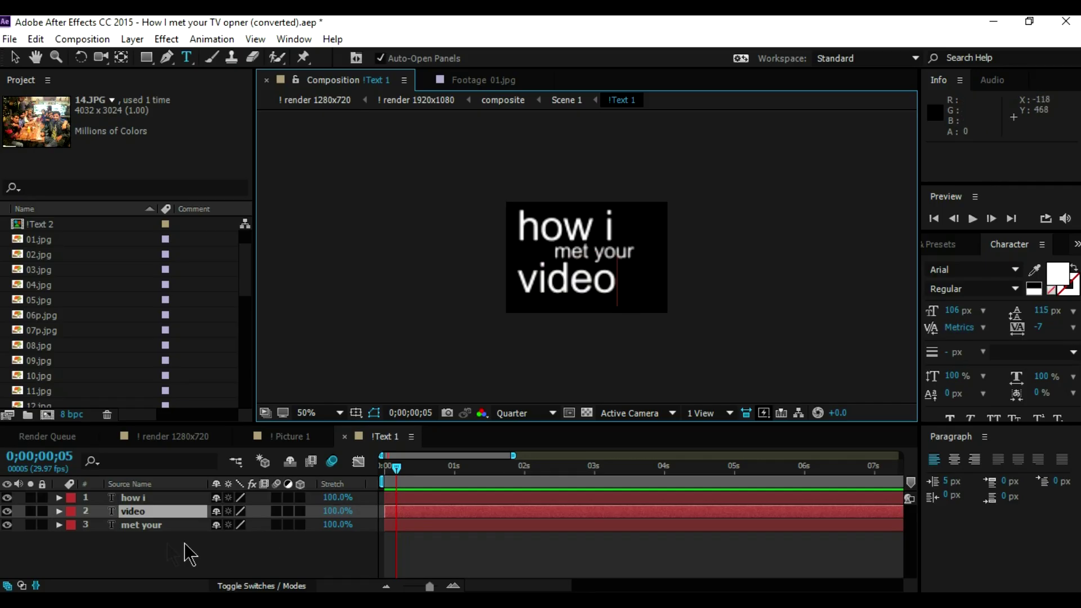
# In the "!Text 2" composition, replace the "2Tdavididan &" text with the creator's full name.
pyautogui.click(141, 525)
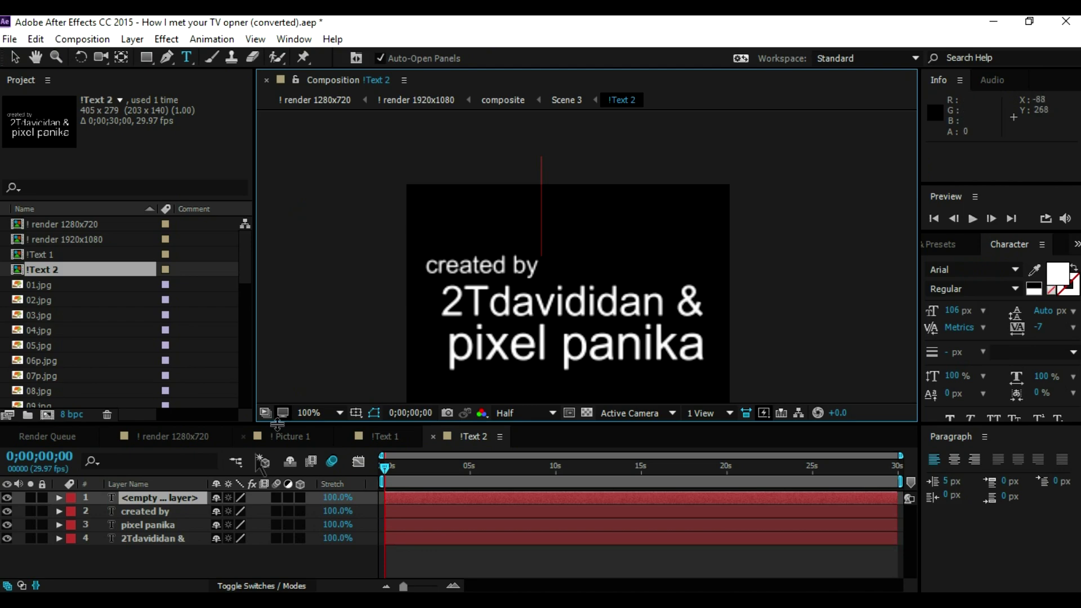
pyautogui.click(161, 514)
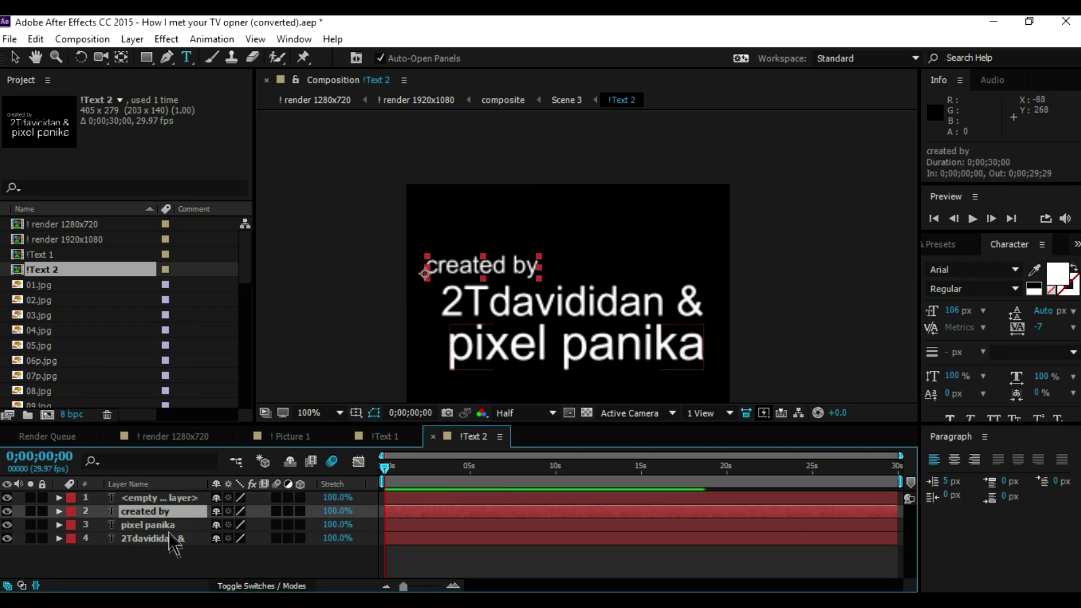
pyautogui.click(169, 528)
pyautogui.click(169, 539)
pyautogui.doubleClick(665, 307)
pyautogui.write('Nitish Kumar')
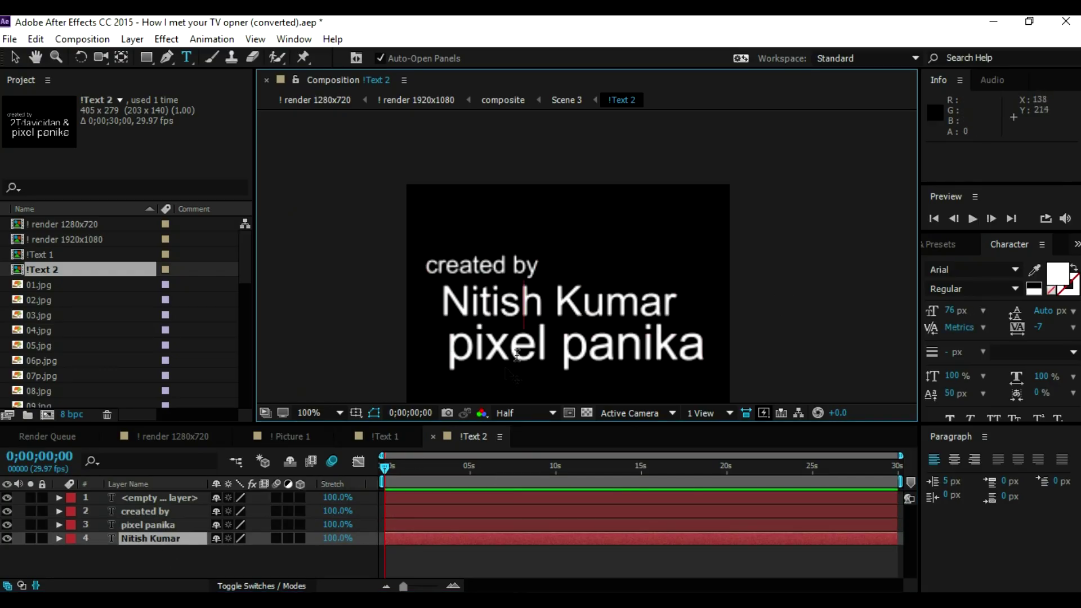
# Replace the "pixel panika" text in the "!Text 2" composition with "for Nicknet".
pyautogui.click(163, 525)
pyautogui.doubleClick(638, 365)
pyautogui.write('for Nickney')
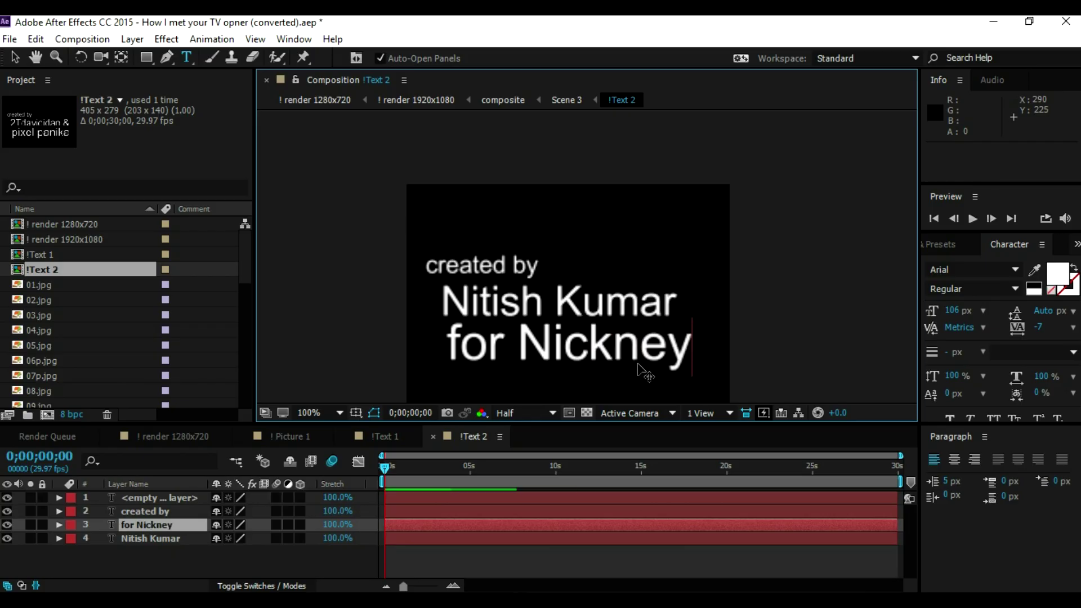
pyautogui.press('BackSpace')
pyautogui.write('t')
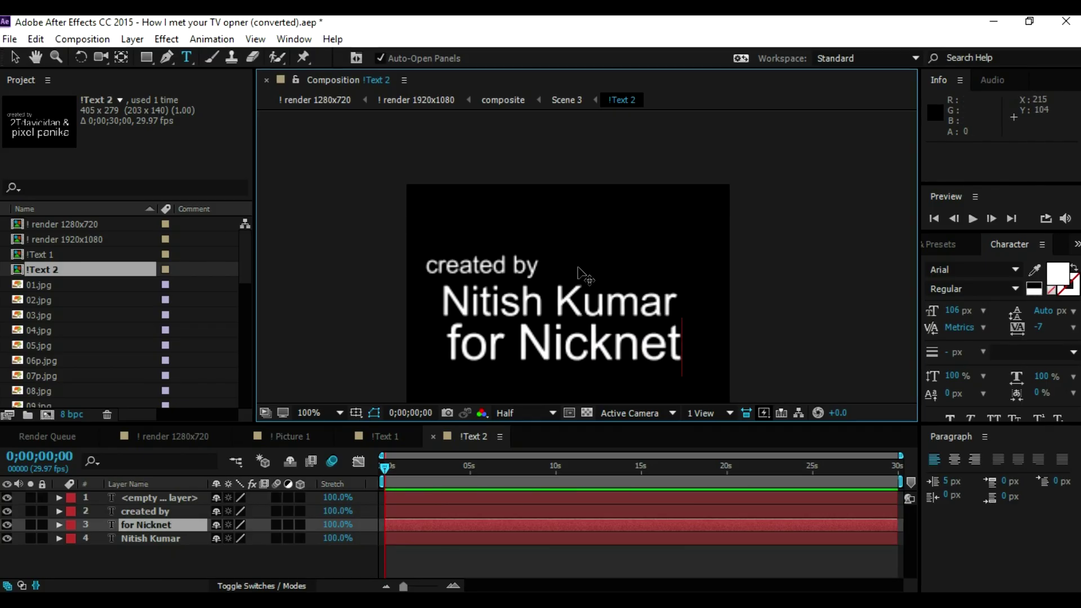
pyautogui.press('Left')
pyautogui.press('Left')
pyautogui.press('Left')
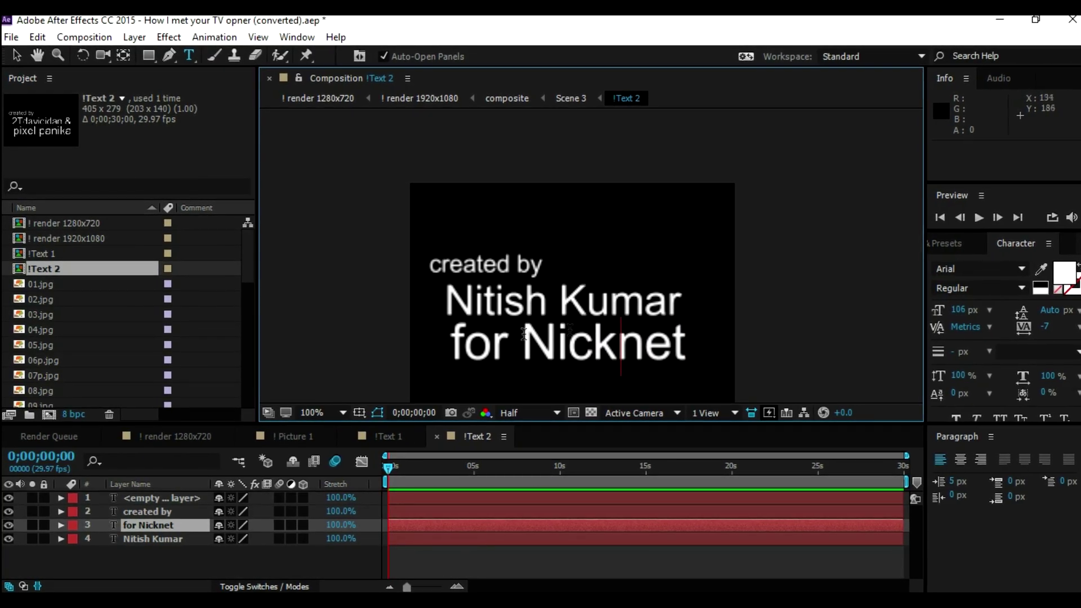
pyautogui.scroll(-2, 483, 321)
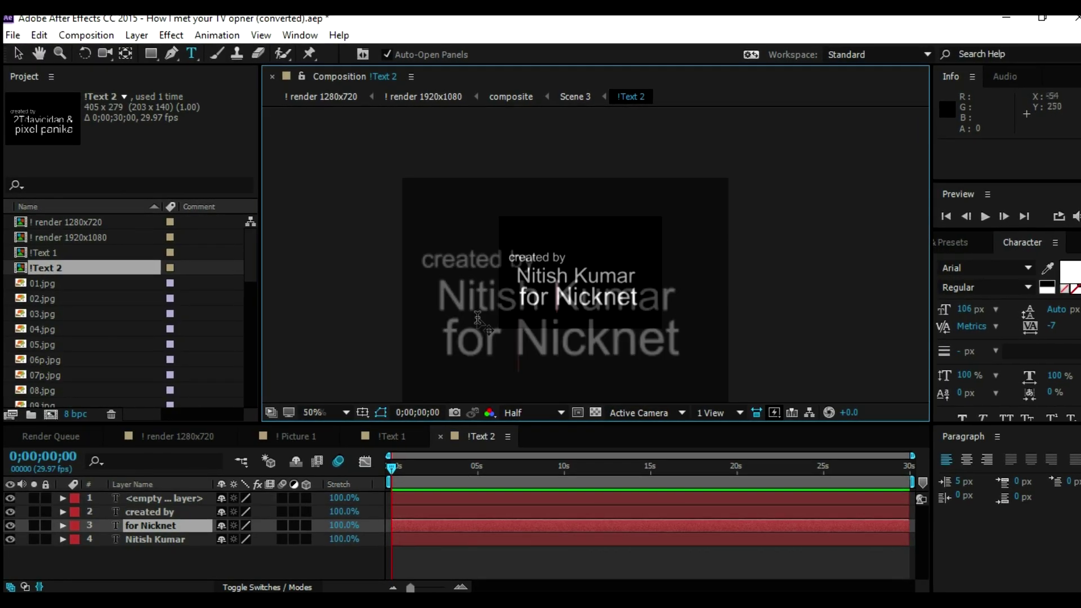
pyautogui.scroll(4, 478, 318)
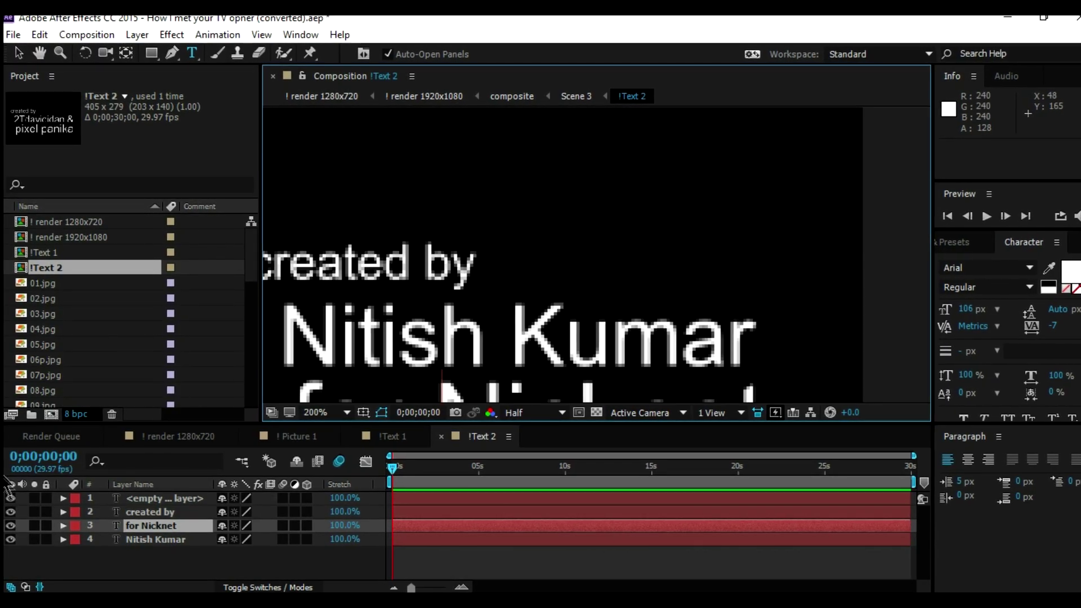
# Add How I Met Your Mother.mp3 to the "! render 1280x720" composition as the lowest layer, starting at the beginning.
pyautogui.click(190, 438)
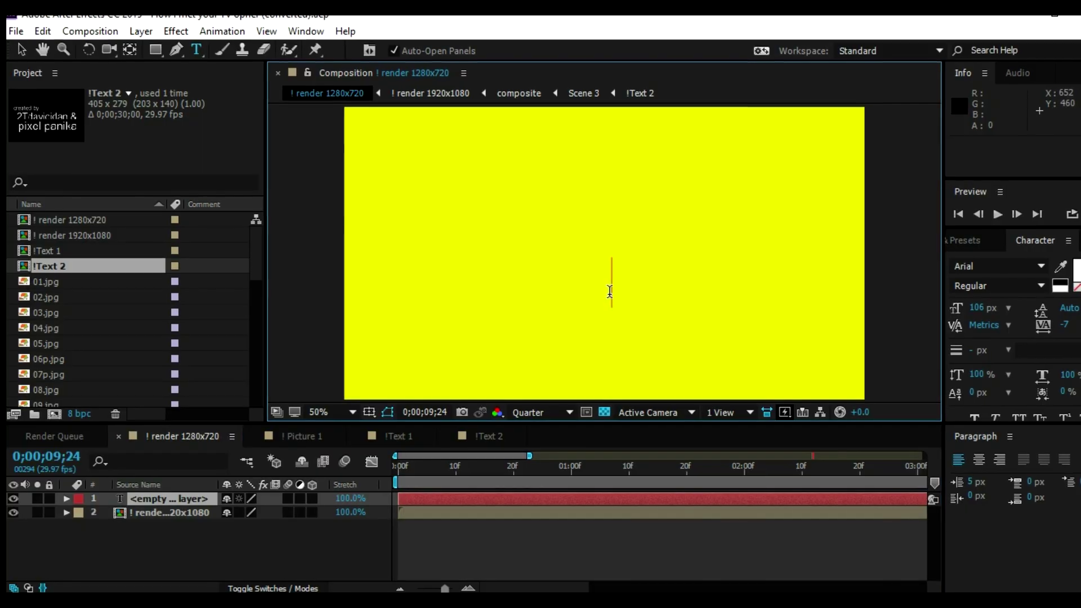
pyautogui.scroll(-1, 262, 270)
pyautogui.scroll(1, 260, 251)
pyautogui.scroll(-5, 261, 261)
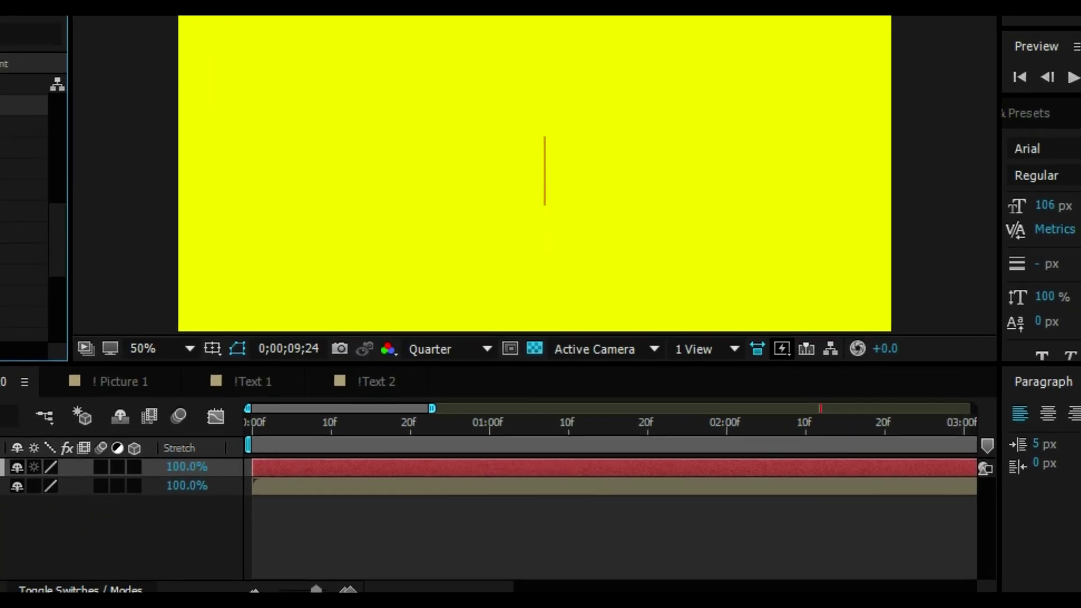
pyautogui.moveTo(344, 563); pyautogui.dragTo(395, 501)
pyautogui.moveTo(247, 472); pyautogui.dragTo(116, 487)
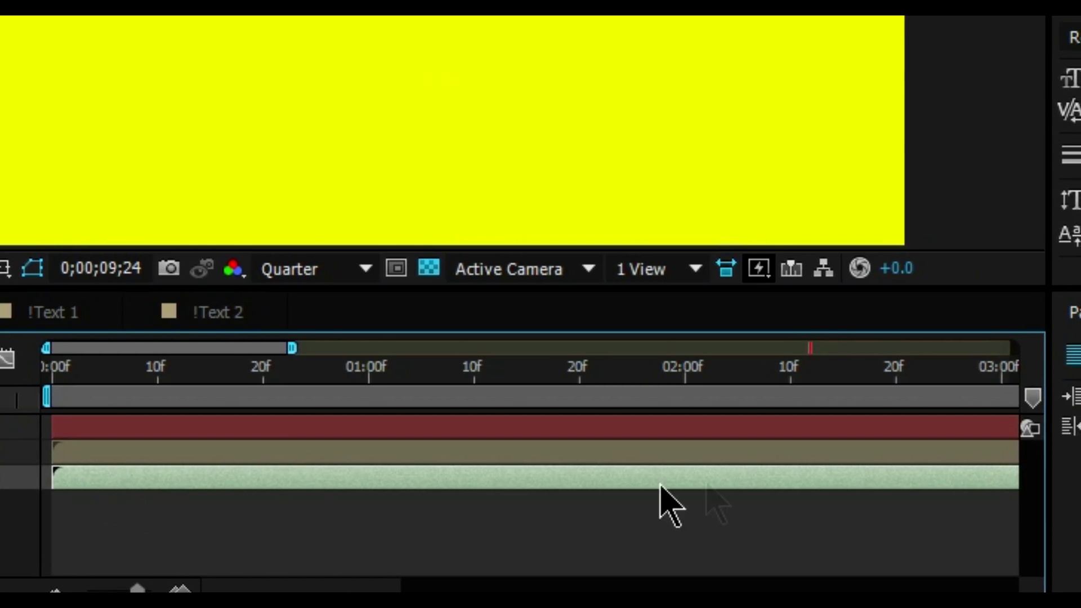
pyautogui.moveTo(244, 591); pyautogui.dragTo(914, 590)
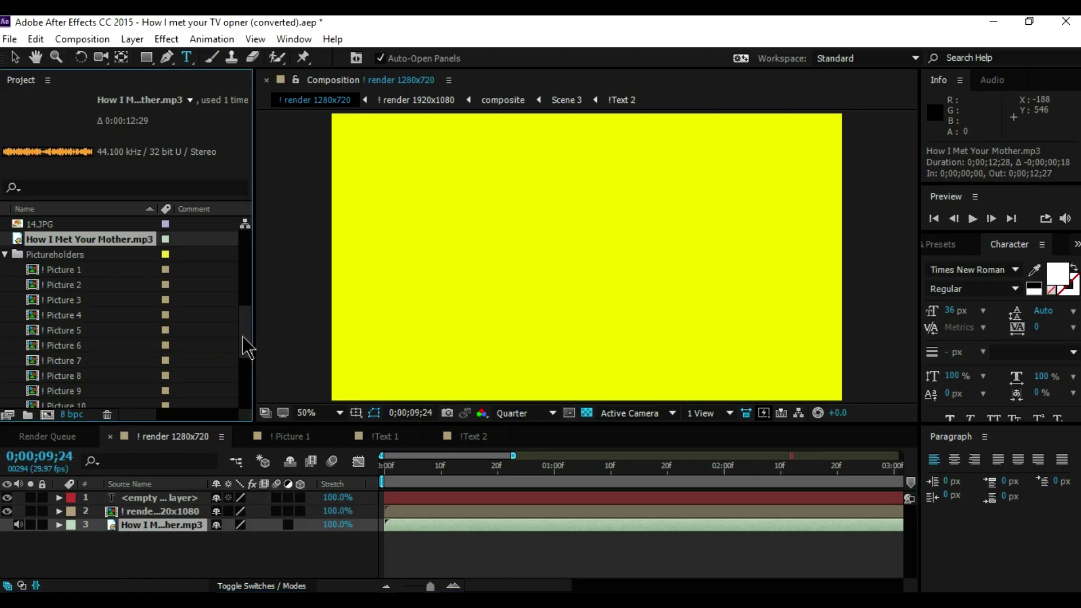
pyautogui.moveTo(246, 345); pyautogui.dragTo(245, 267)
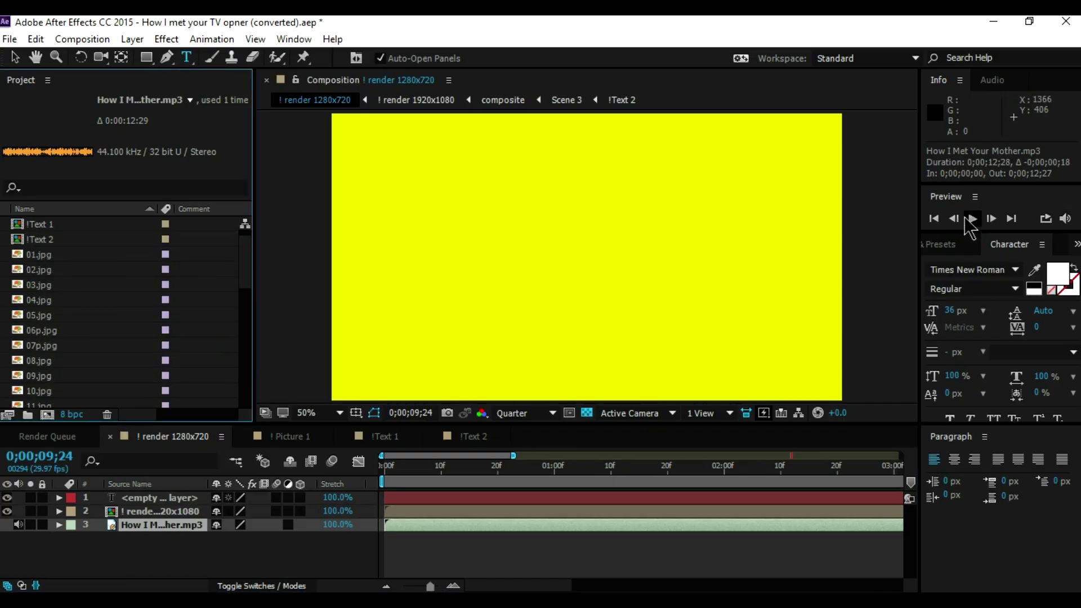
# Preview the "! render 1280x720" composition with its audio from the first frame, and stop playback.
pyautogui.click(185, 437)
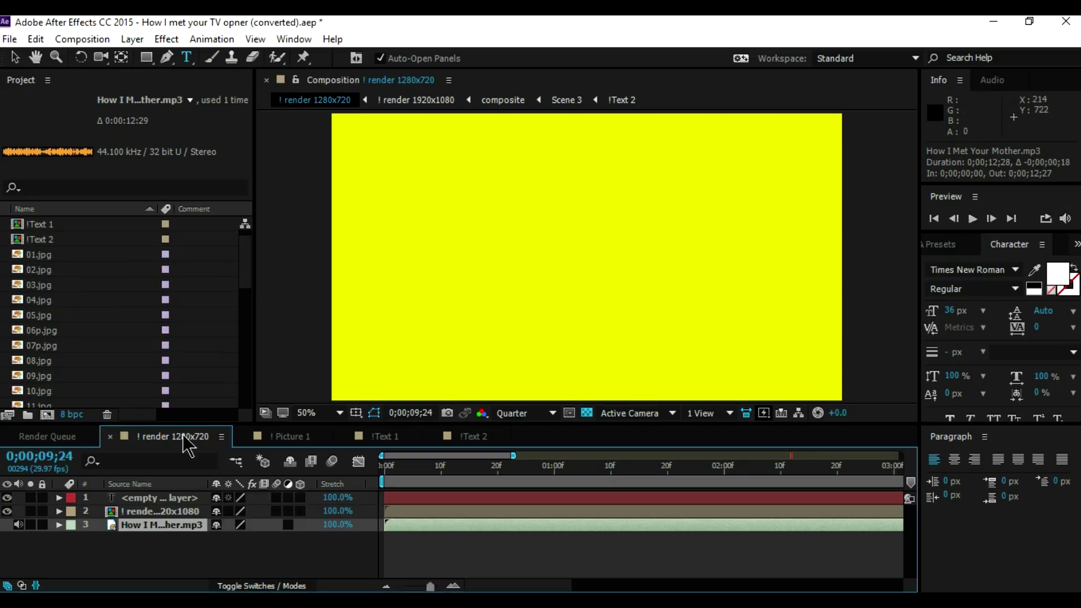
pyautogui.click(973, 218)
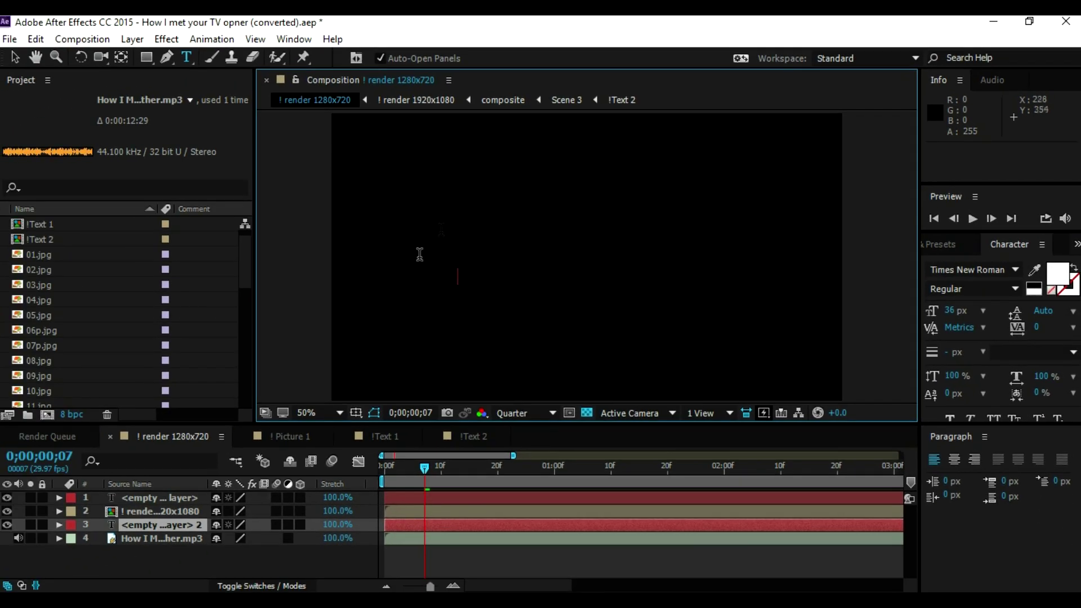
pyautogui.click(386, 472)
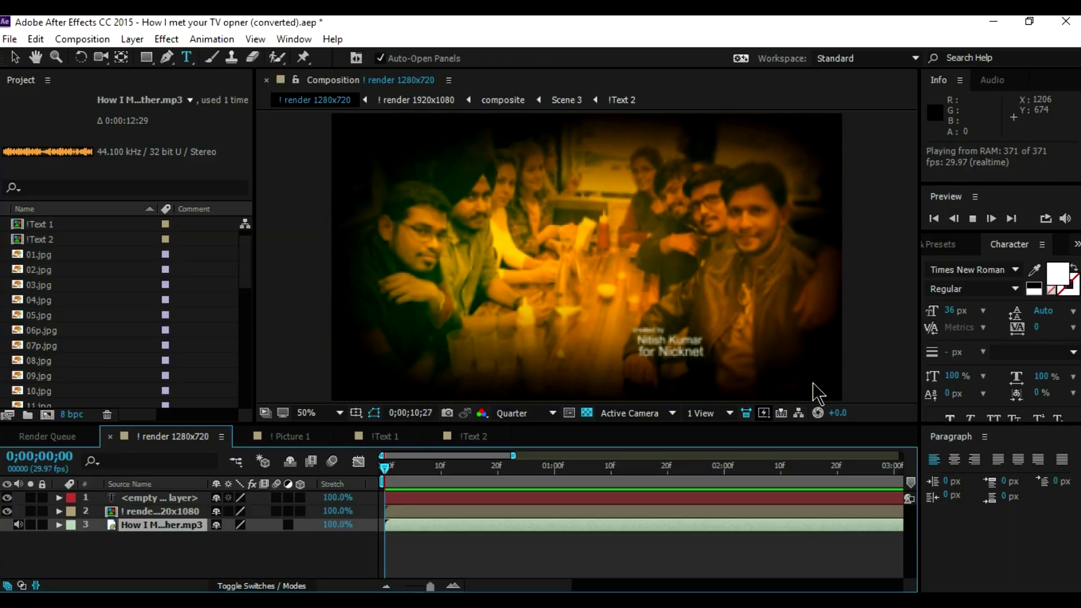
pyautogui.press('space')
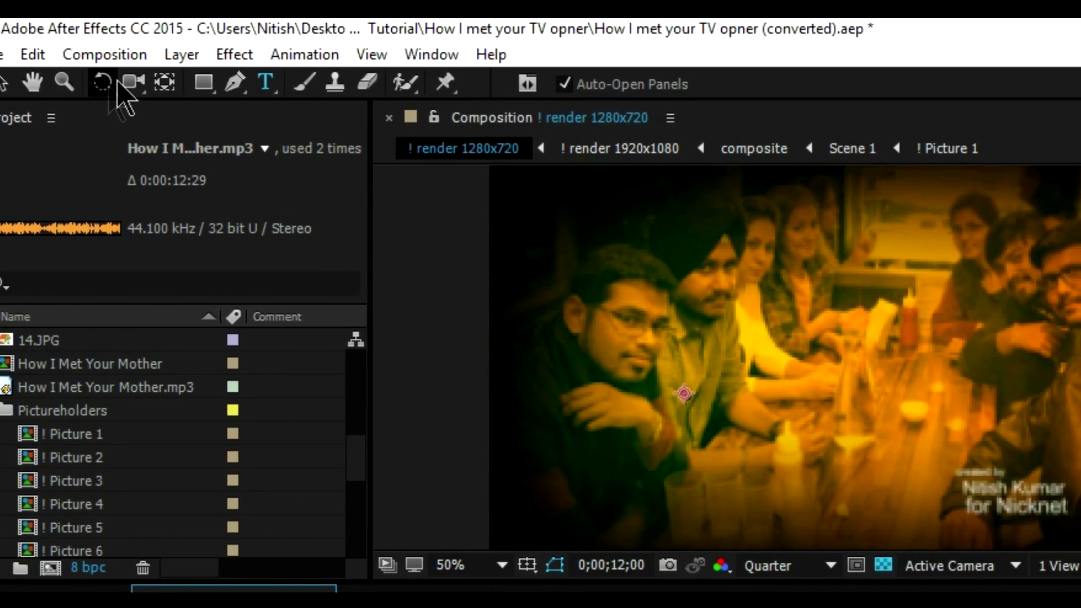
# Render the "! render 1280x720" composition through the render queue to himym Tutorial.avi in the Compressed folder, overwriting the existing file.
pyautogui.click(116, 59)
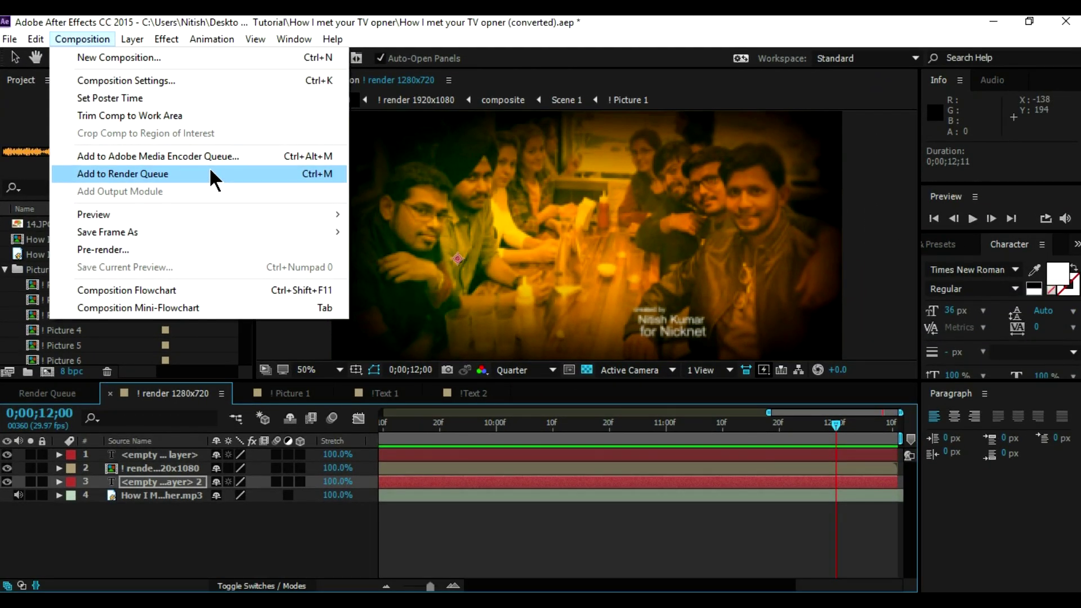
pyautogui.click(215, 179)
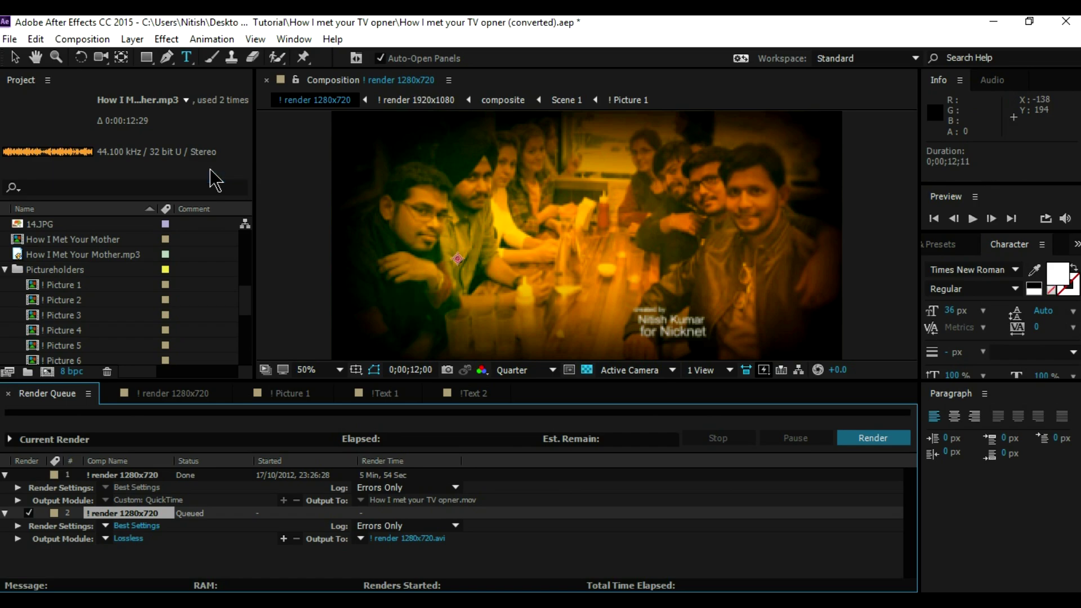
pyautogui.click(397, 539)
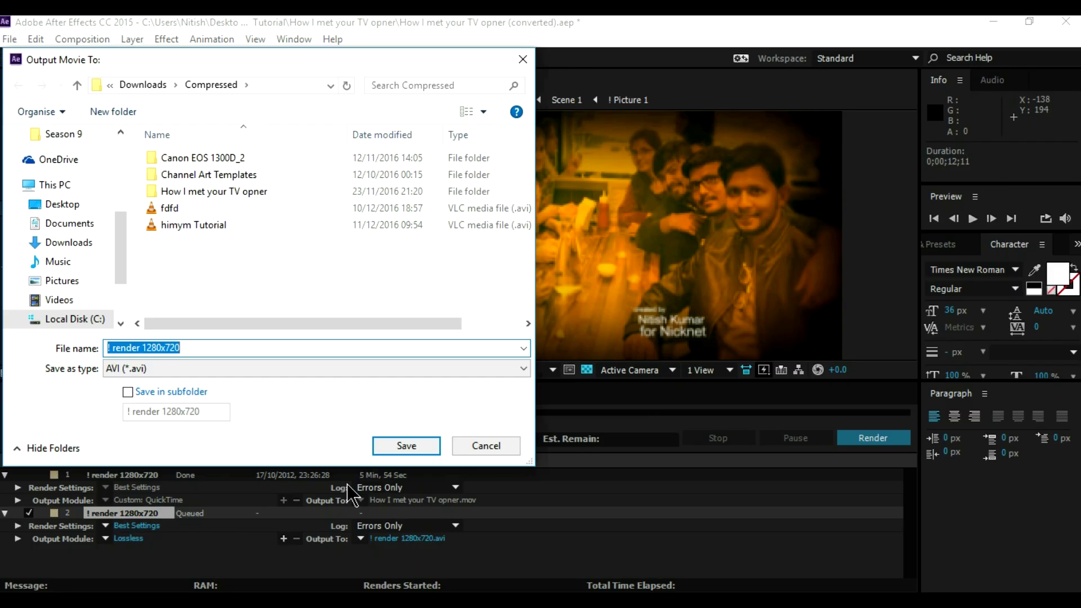
pyautogui.click(386, 226)
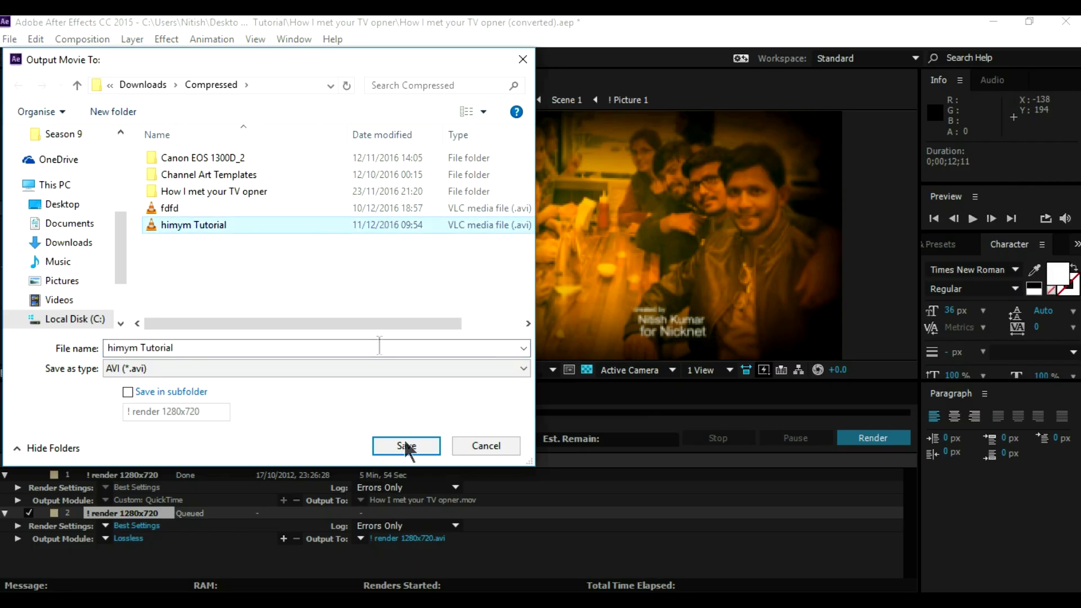
pyautogui.click(410, 446)
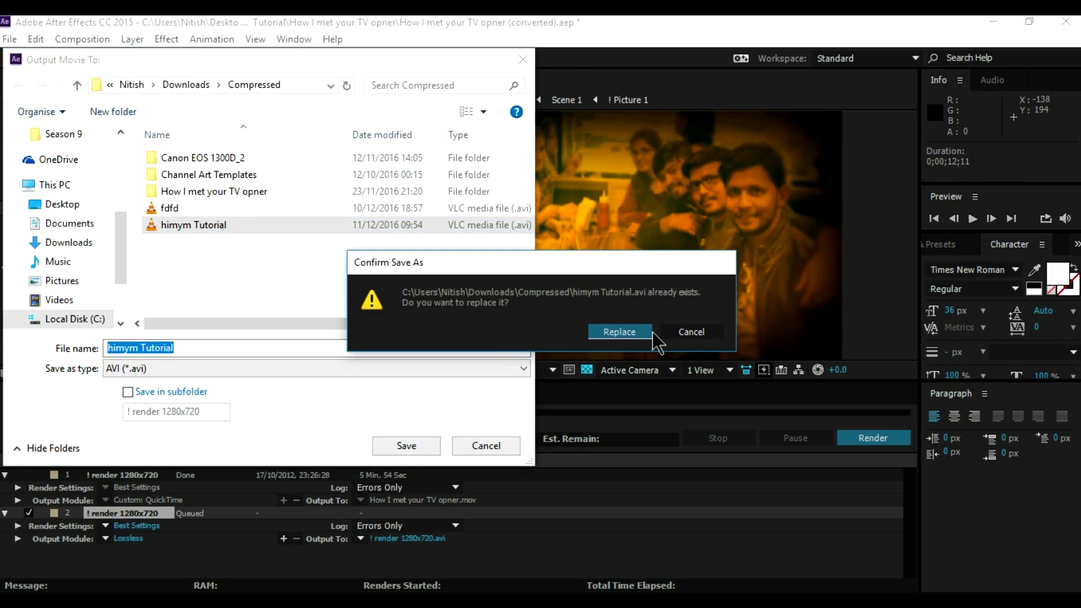
pyautogui.click(619, 333)
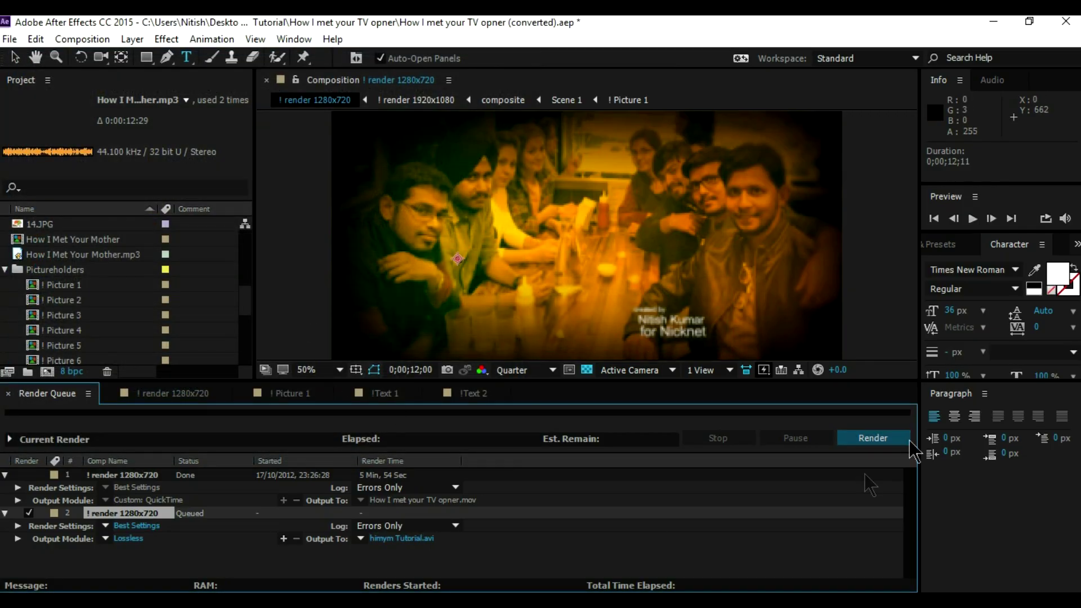
pyautogui.click(884, 440)
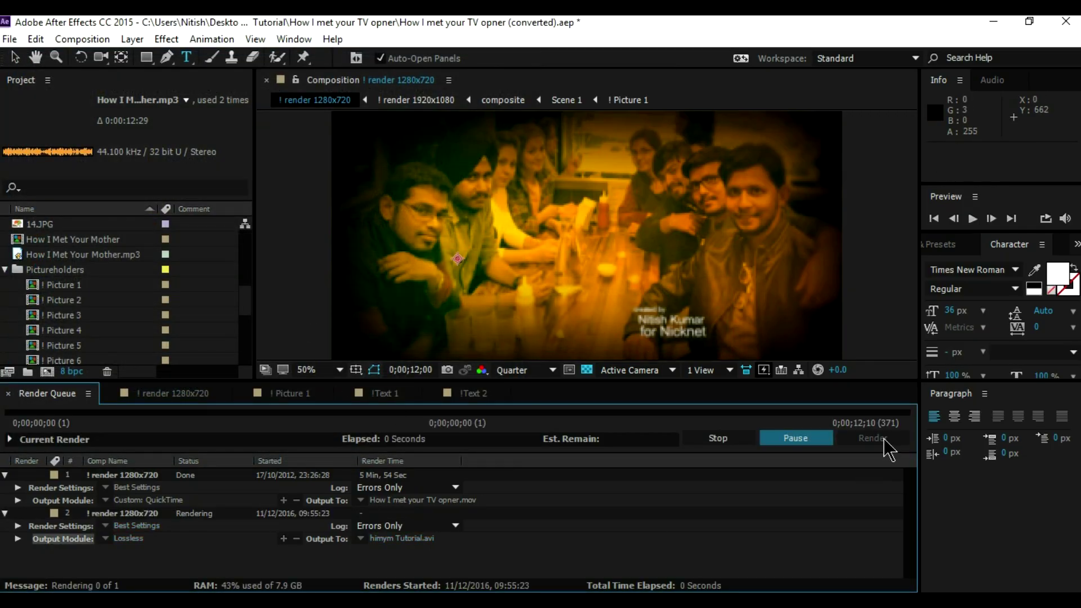